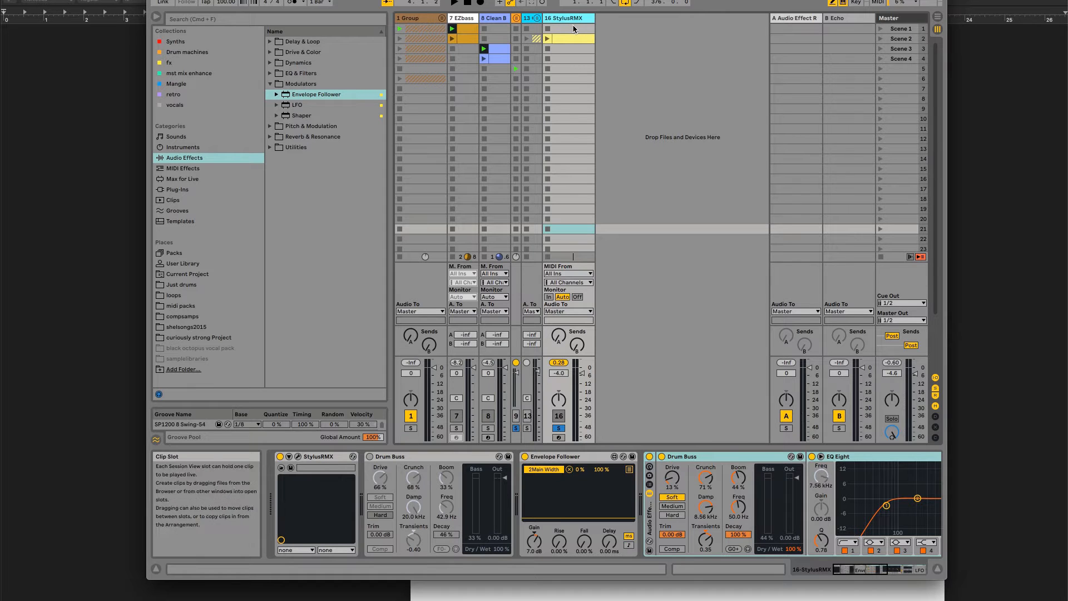
- Put the StylusRMX track into a new track group
left_click(572, 22)
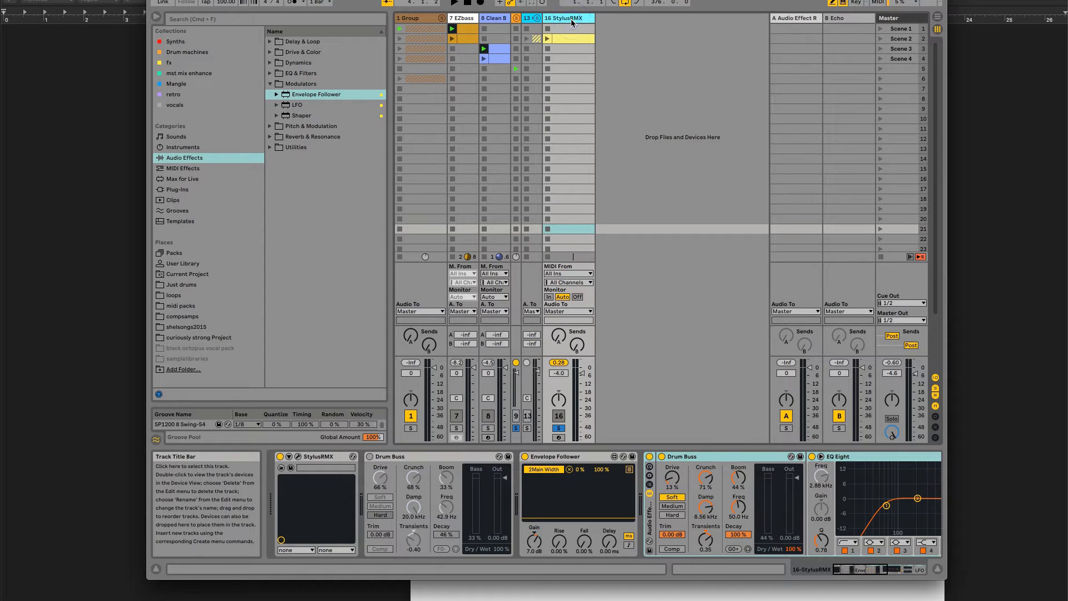
right_click(571, 19)
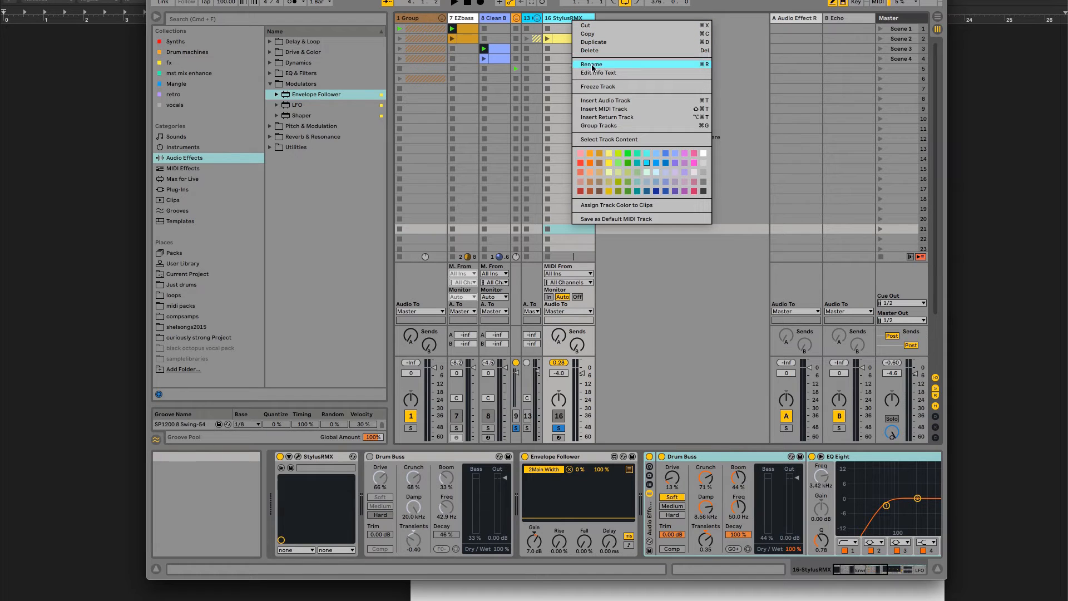
left_click(606, 126)
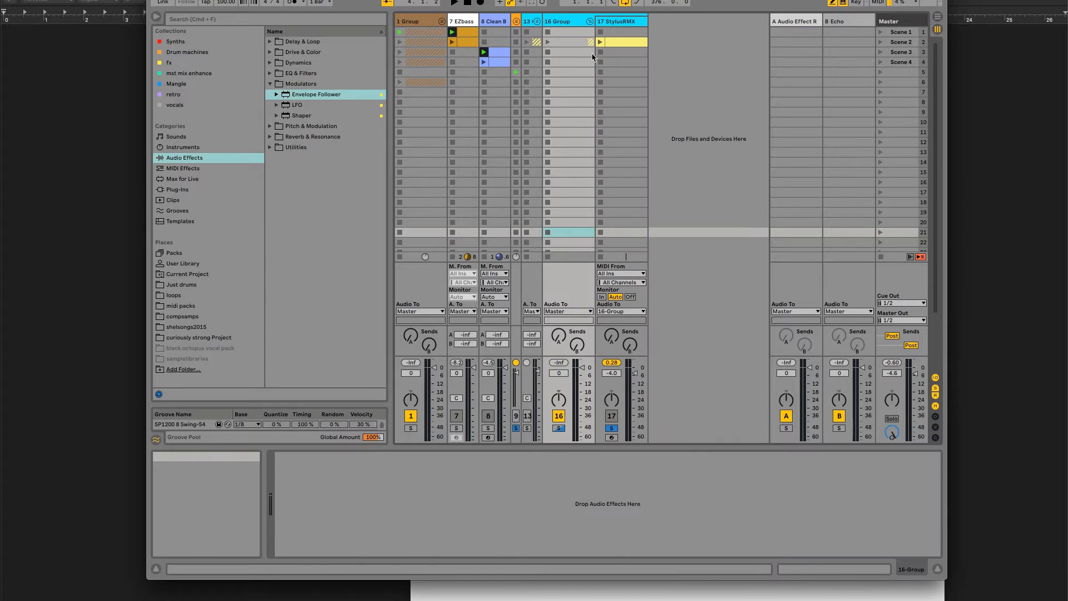
- On the StylusRMX track, ungroup the existing Audio Effect Rack and delete the bypassed Drum Buss ahead of the Envelope Follower
left_click(617, 22)
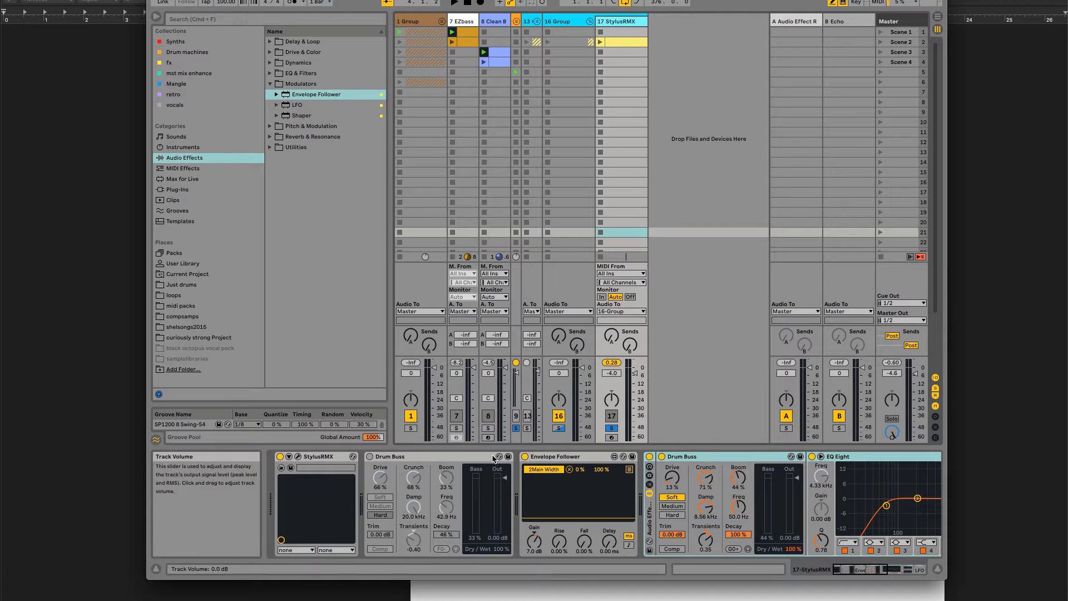
left_click(417, 457)
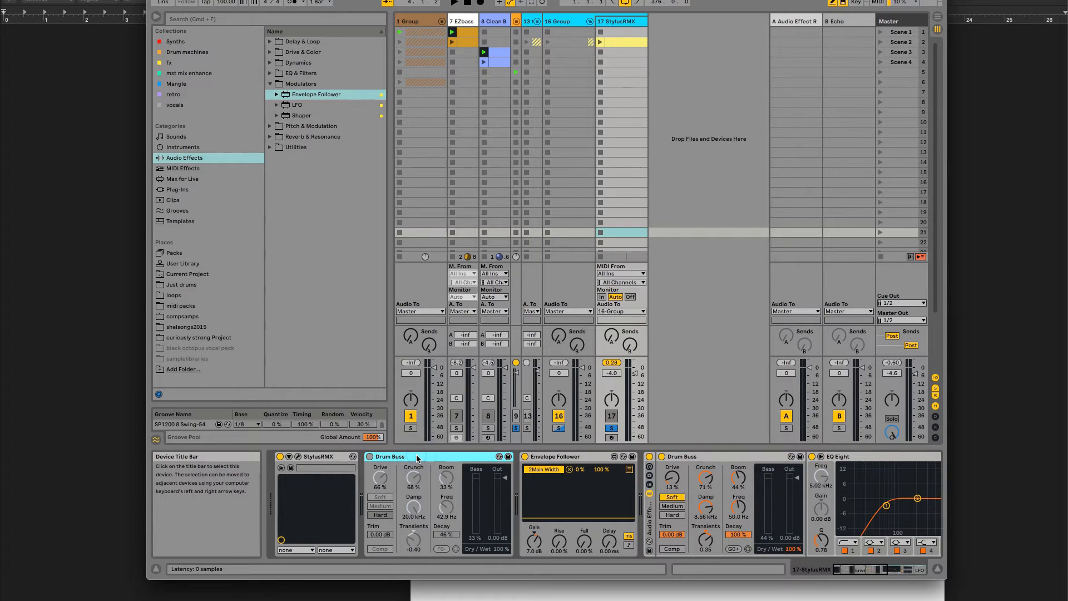
scroll(791, 482, "right", 10)
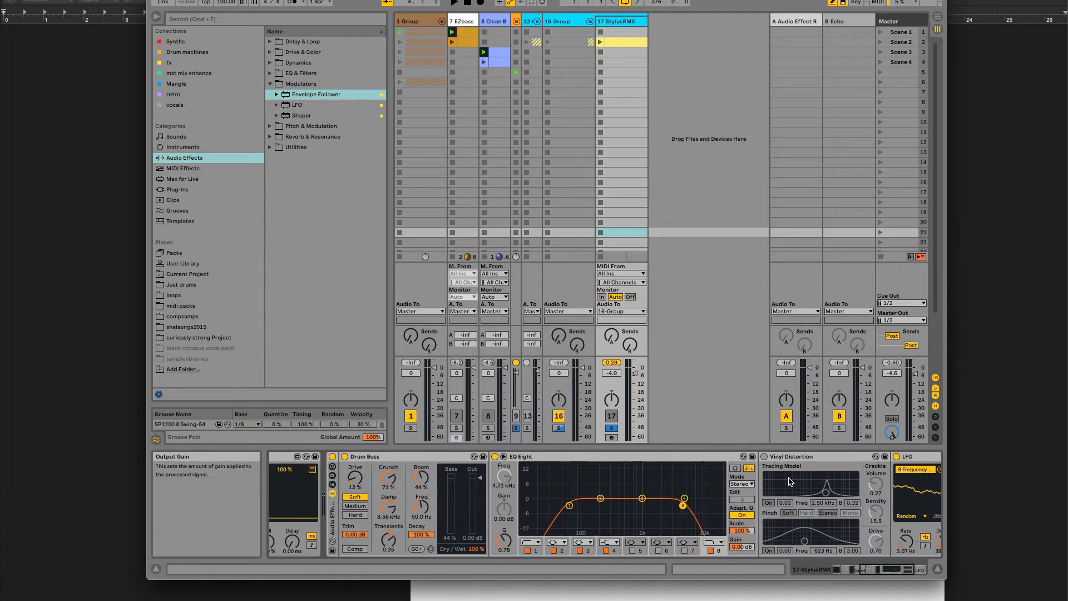
scroll(583, 490, "left", 10)
scroll(583, 490, "right", 2)
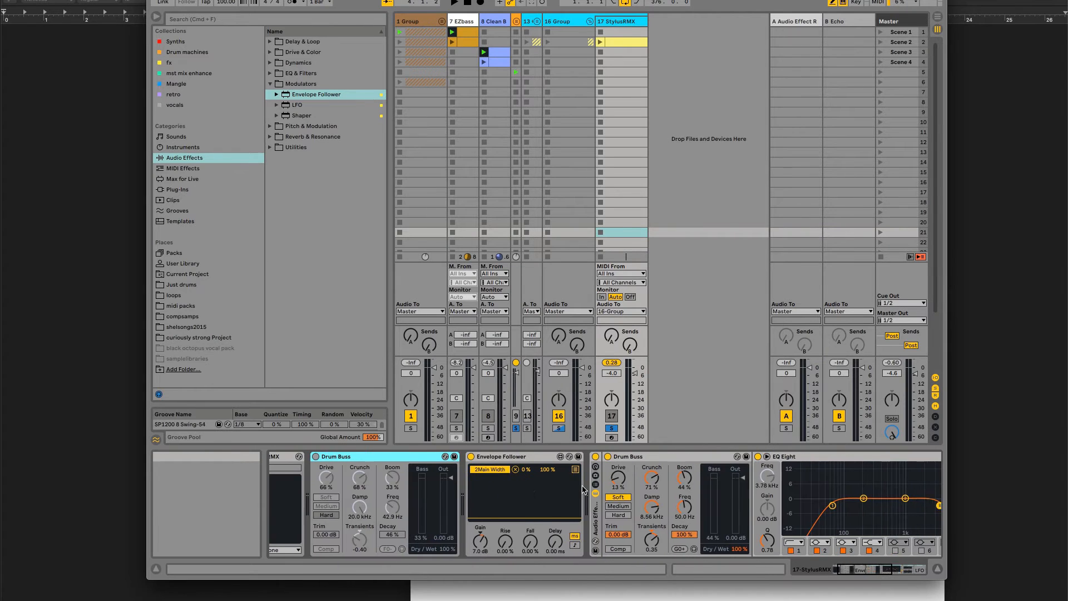
scroll(583, 490, "right", 6)
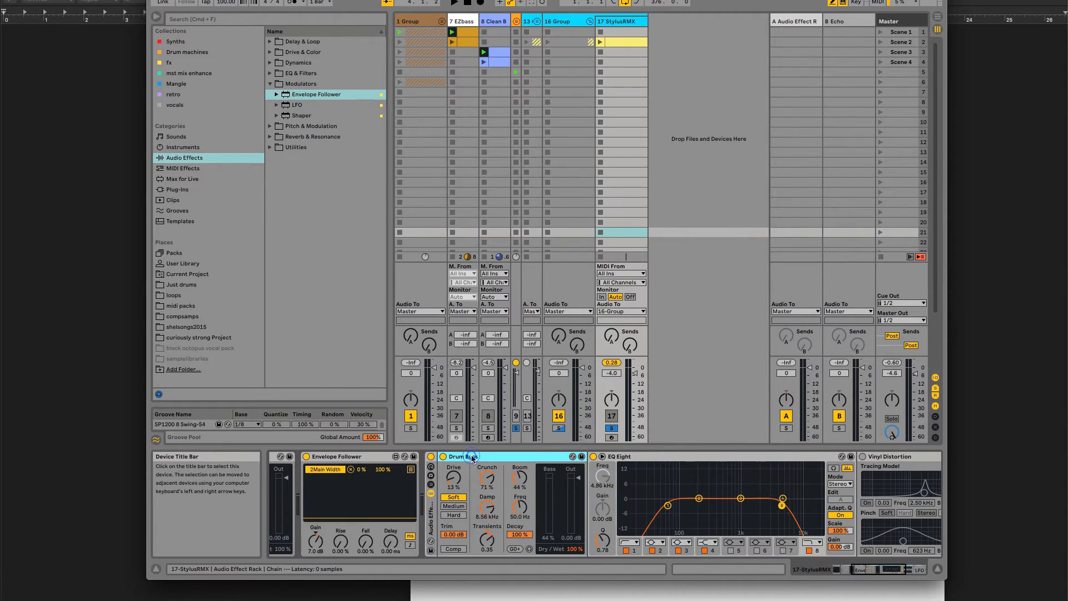
scroll(582, 479, "right", 2)
scroll(581, 472, "right", 4)
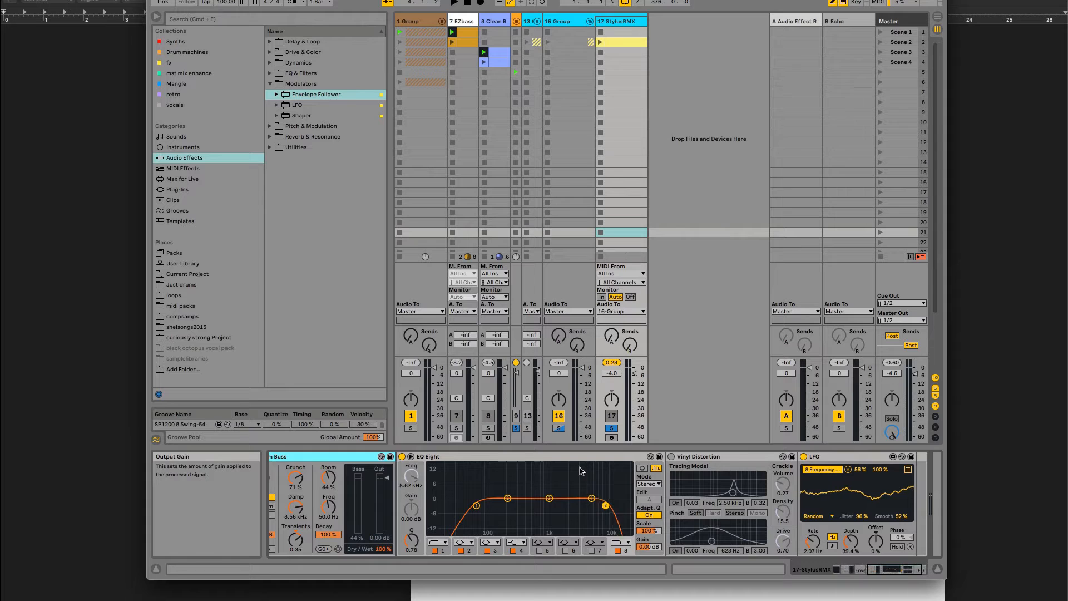
scroll(580, 472, "left", 2)
scroll(580, 471, "left", 5)
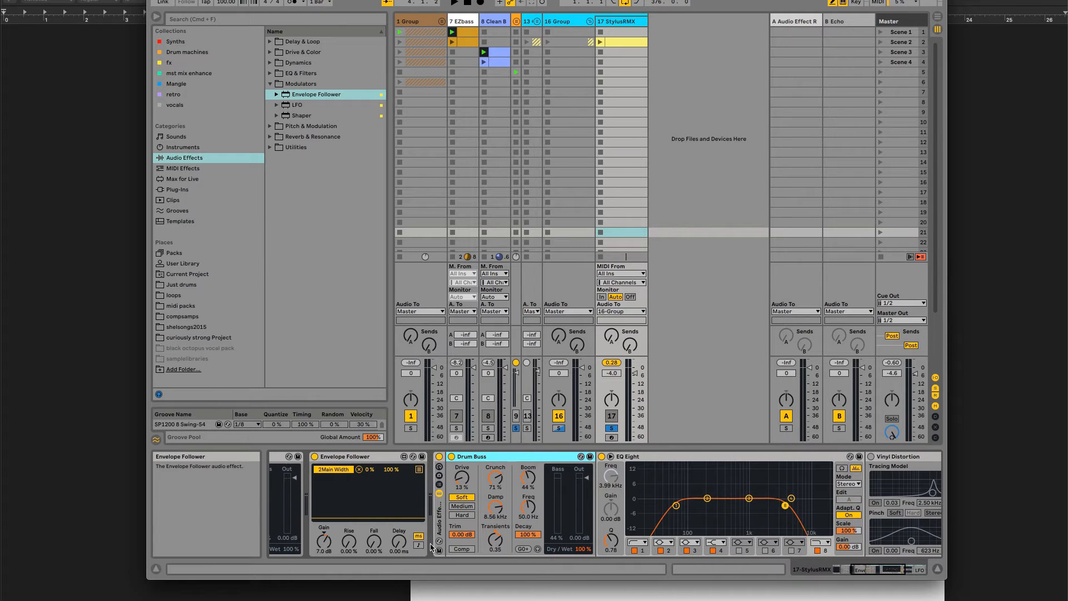
right_click(440, 525)
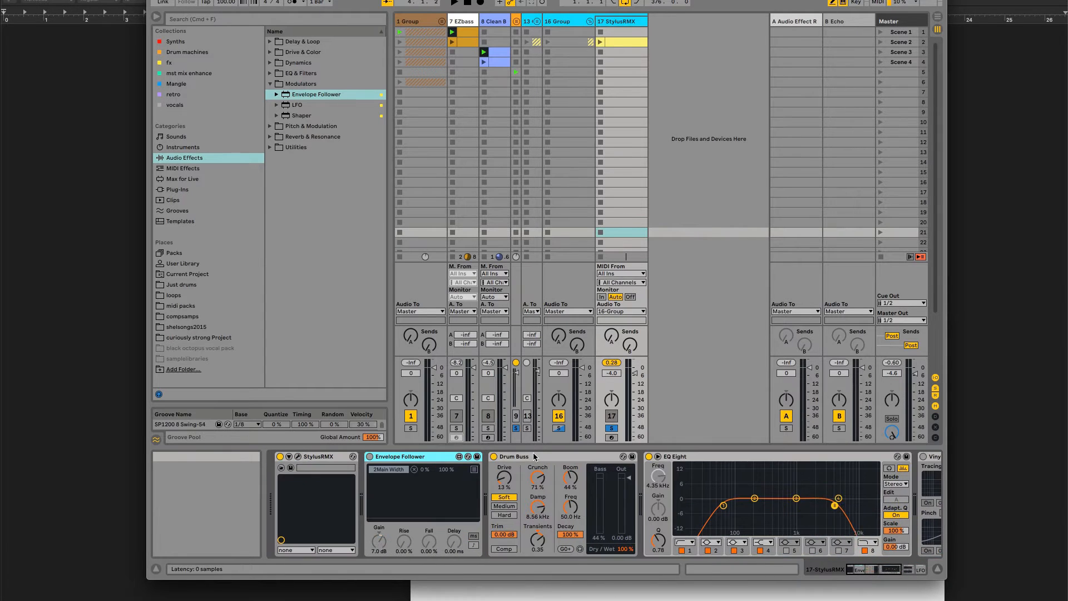
- Group the devices from Drum Buss through LFO into a new Audio Effect Rack and show its macro controls
left_click(533, 456)
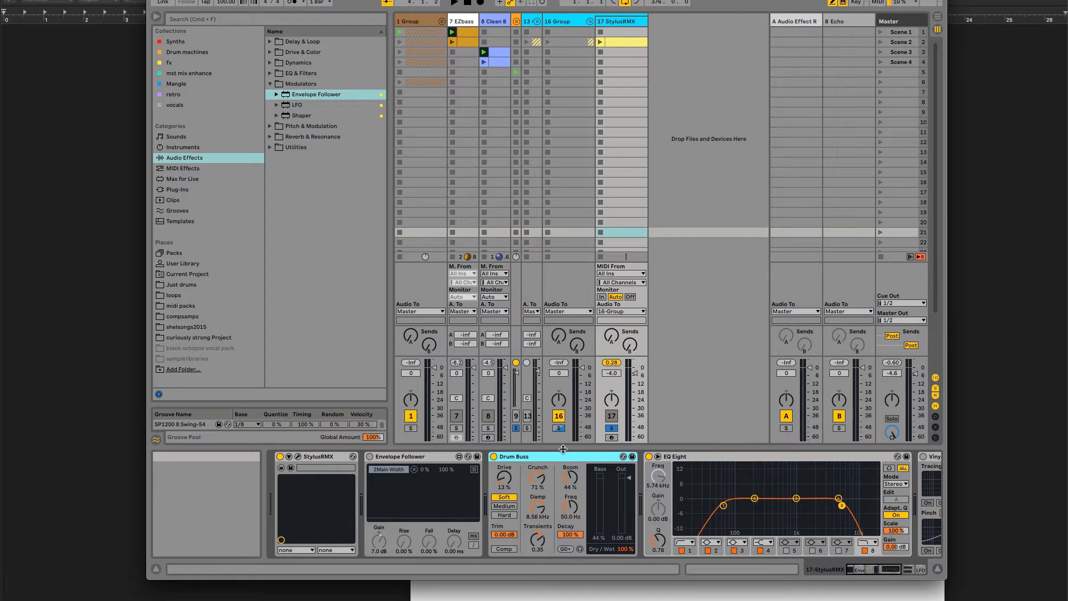
scroll(568, 461, "right", 5)
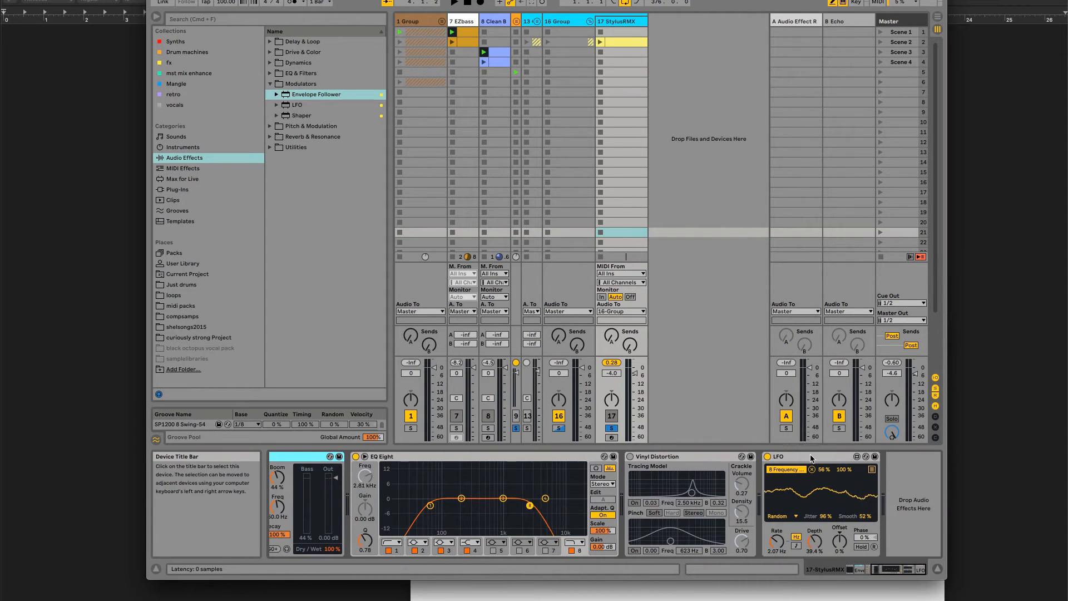
left_click(811, 456, "shift")
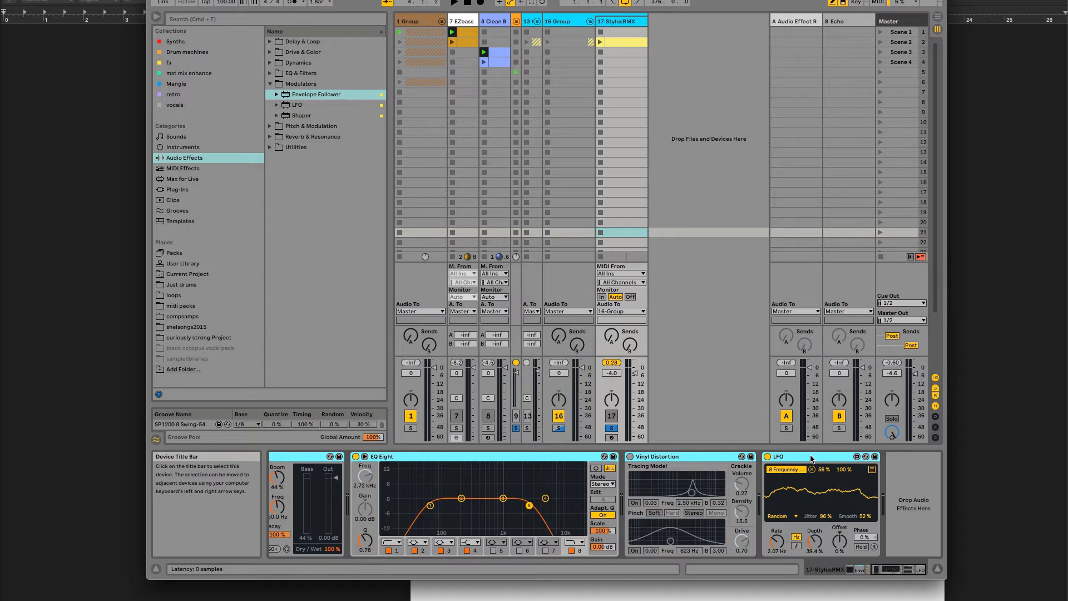
scroll(768, 467, "left", 2)
scroll(725, 474, "left", 5)
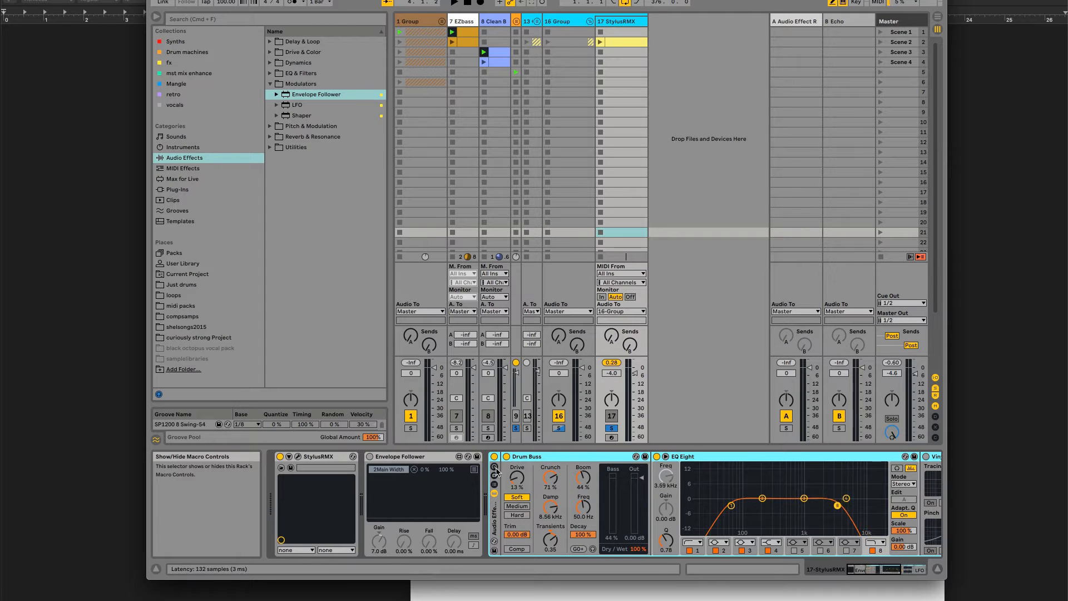
left_click(496, 470)
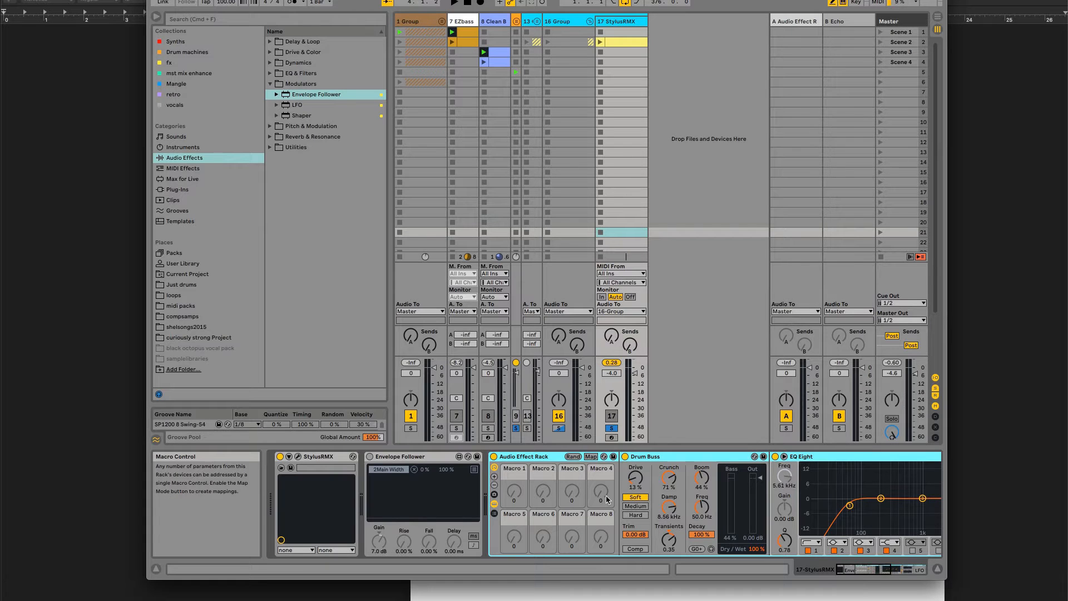
- Map the Drum Buss Trim parameter to Macro 1 of the Audio Effect Rack
scroll(607, 499, "right", 2)
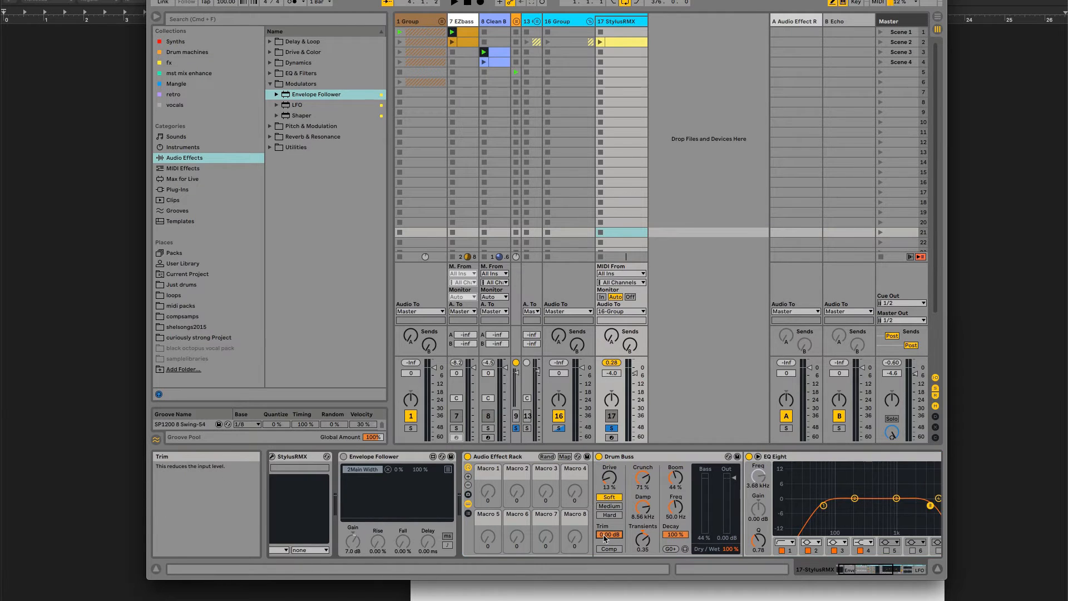
left_click(566, 457)
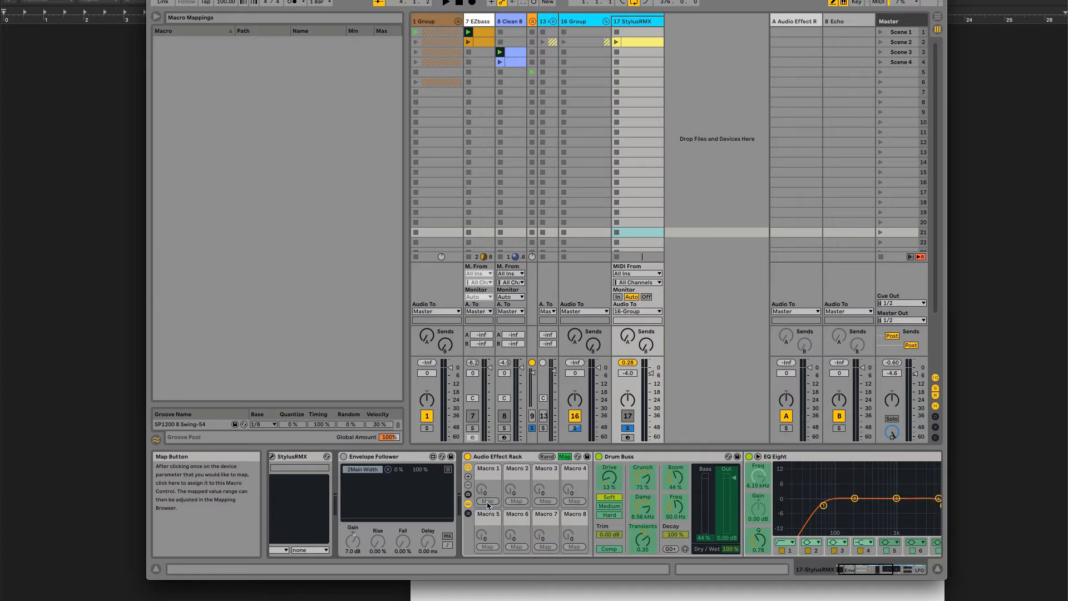
left_click(611, 536)
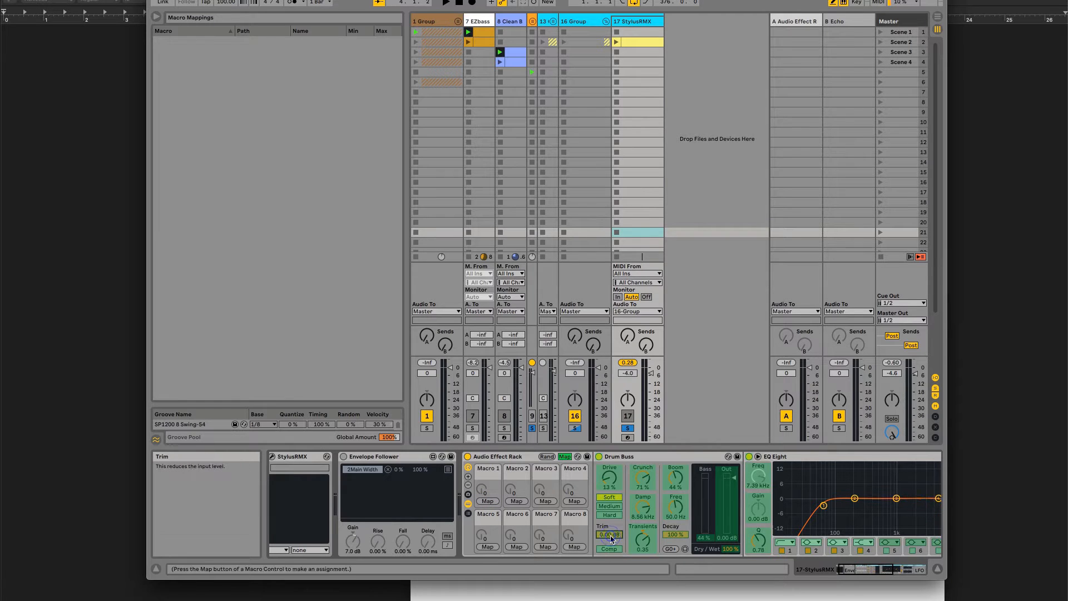
left_click(488, 502)
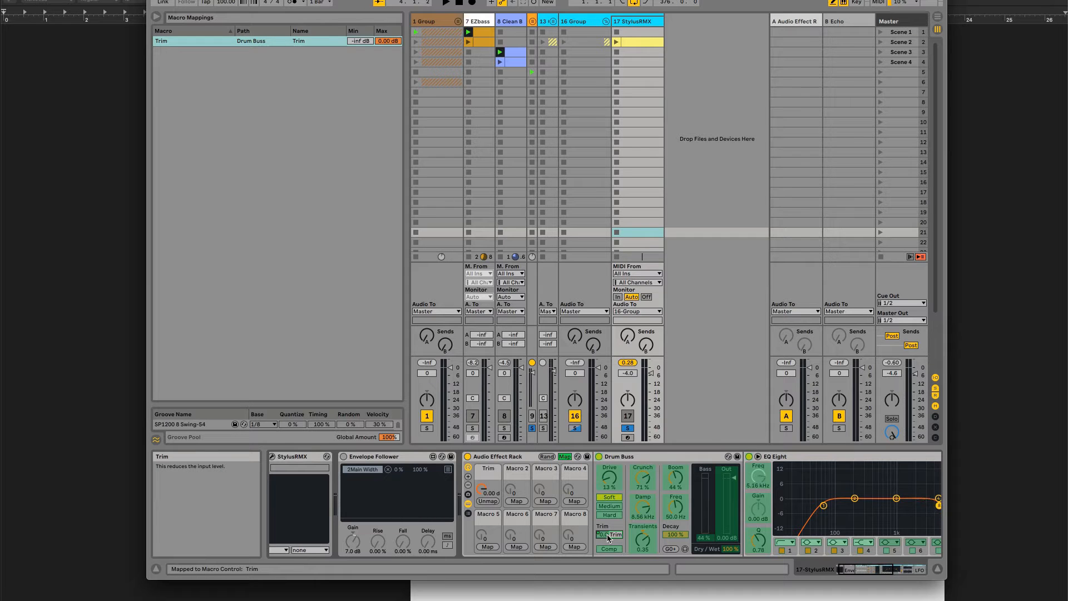
- Raise the Trim mapping's minimum to about -19.1 dB, leave mapping mode and test the range with the Trim macro
left_click_drag(357, 42, 356, 25)
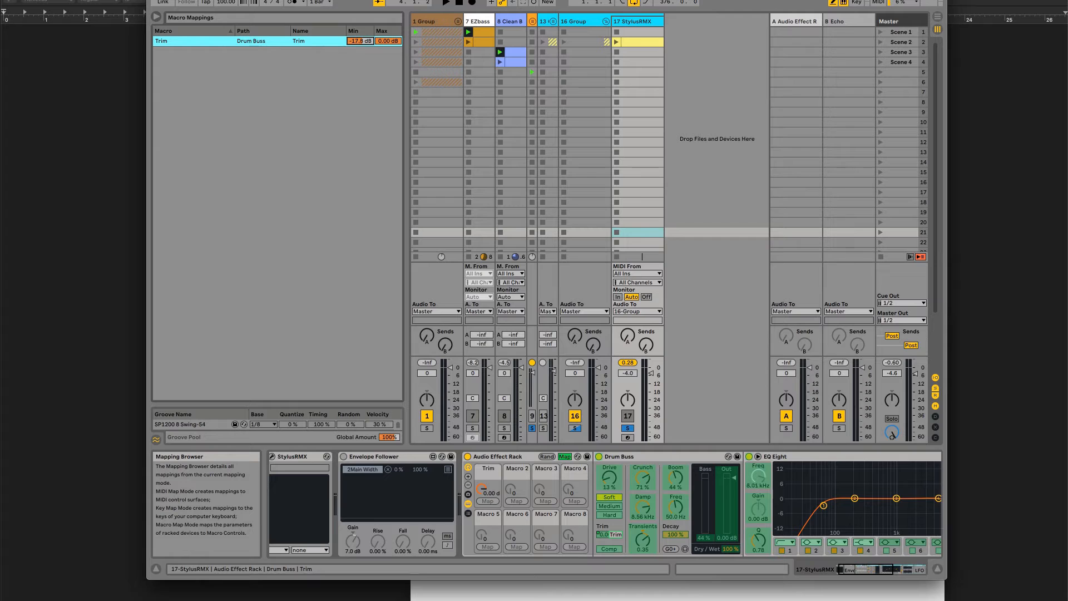
left_click(565, 457)
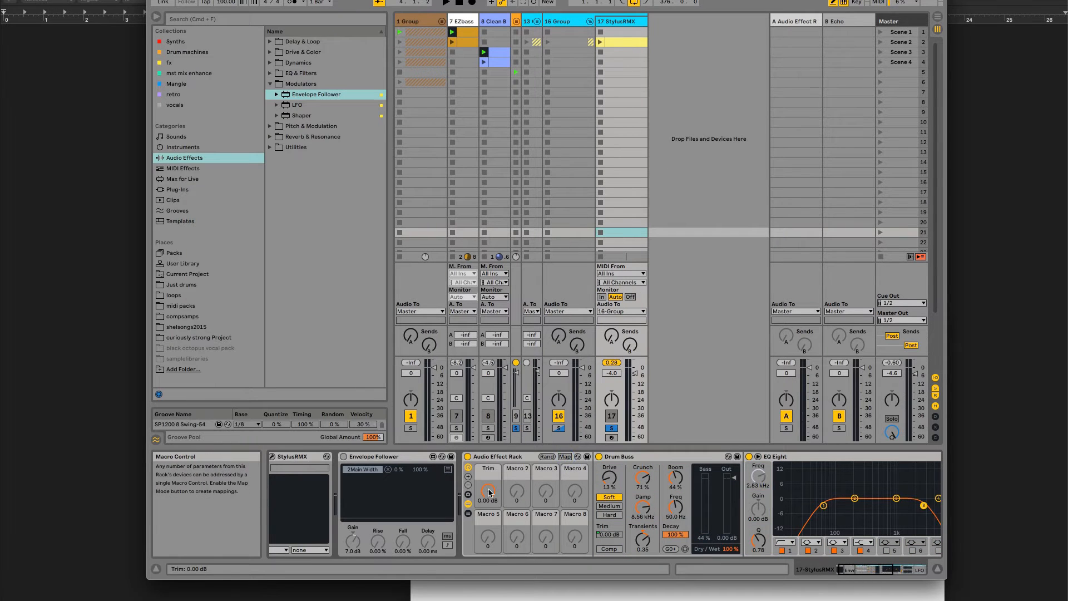
left_click_drag(488, 492, 488, 517)
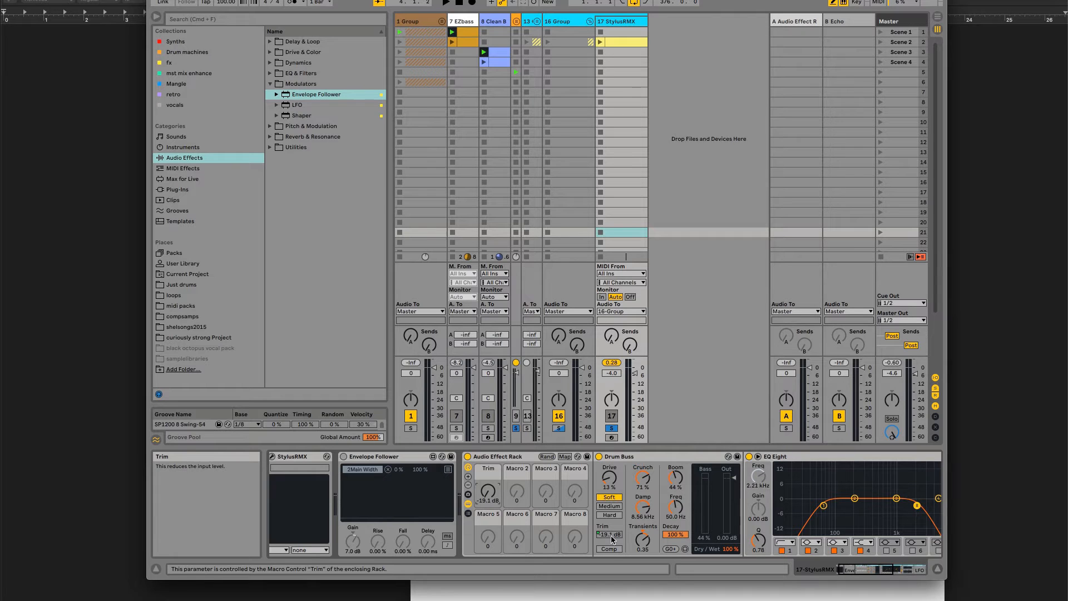
mouse_move(488, 491)
left_mouse_down()
mouse_move(488, 473)
mouse_move(488, 498)
left_mouse_up()
- Reset the Trim mapping's minimum to -inf dB and turn the Trim macro up to 0.00 dB
left_click(565, 457)
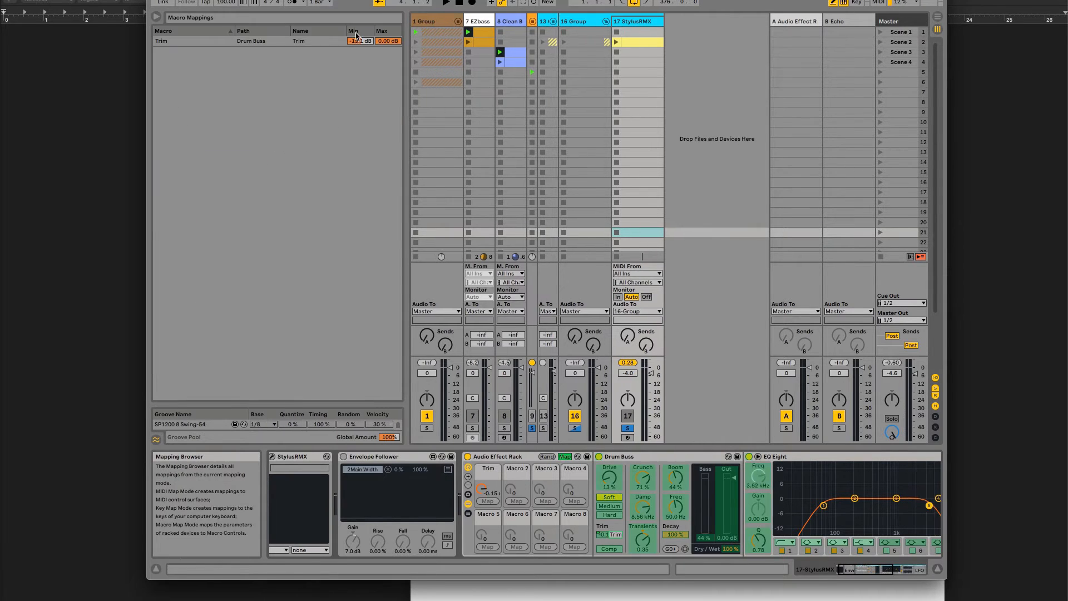
left_click(360, 41)
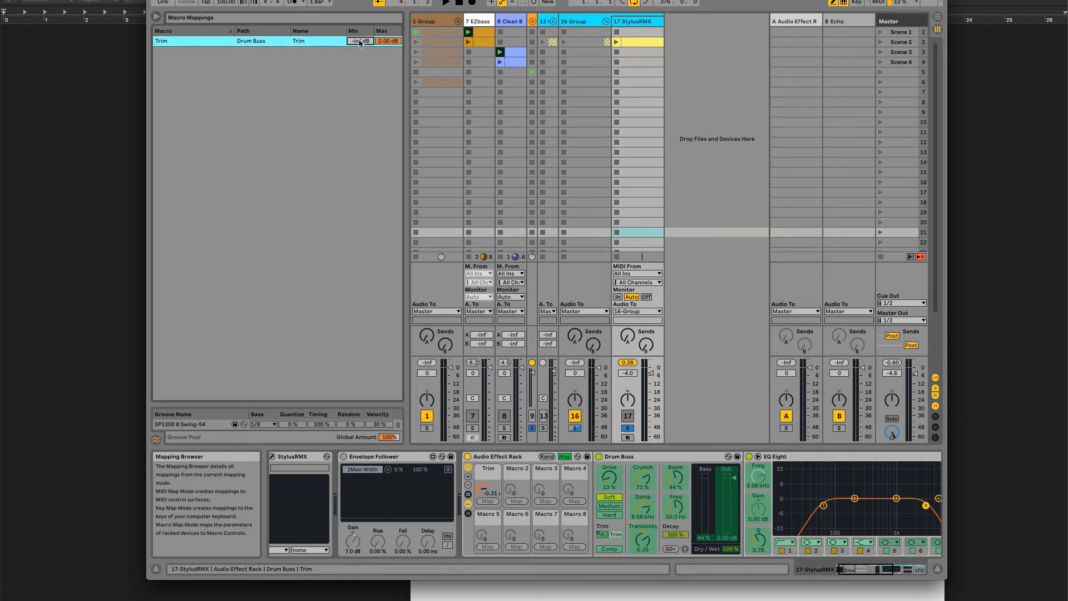
left_click(565, 457)
left_click_drag(488, 492, 487, 470)
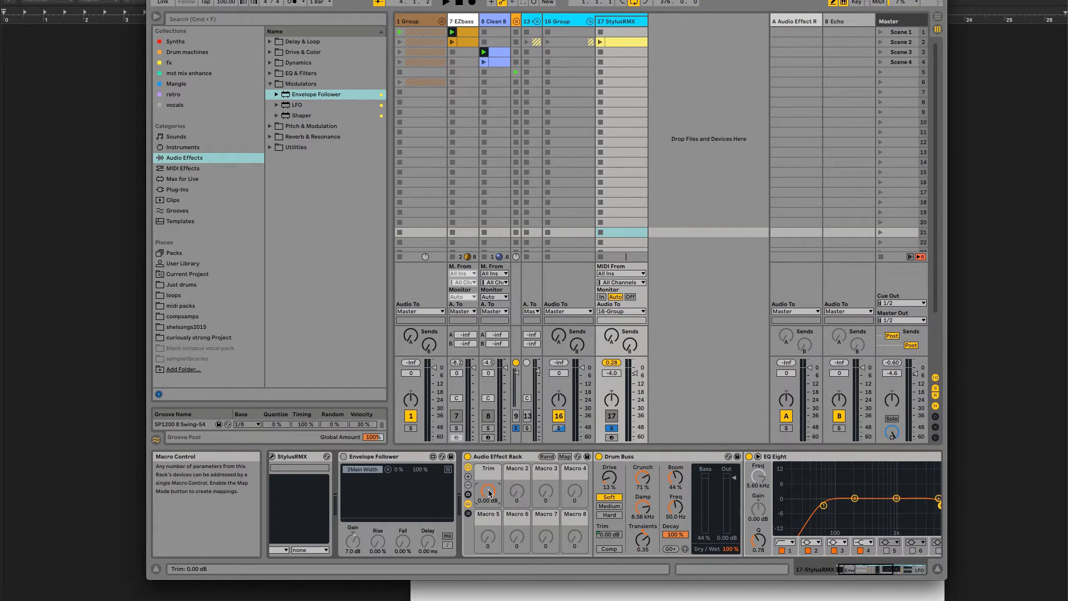
- Unmap the Drum Buss Trim parameter from the rack's first macro and leave mapping mode
left_click(565, 457)
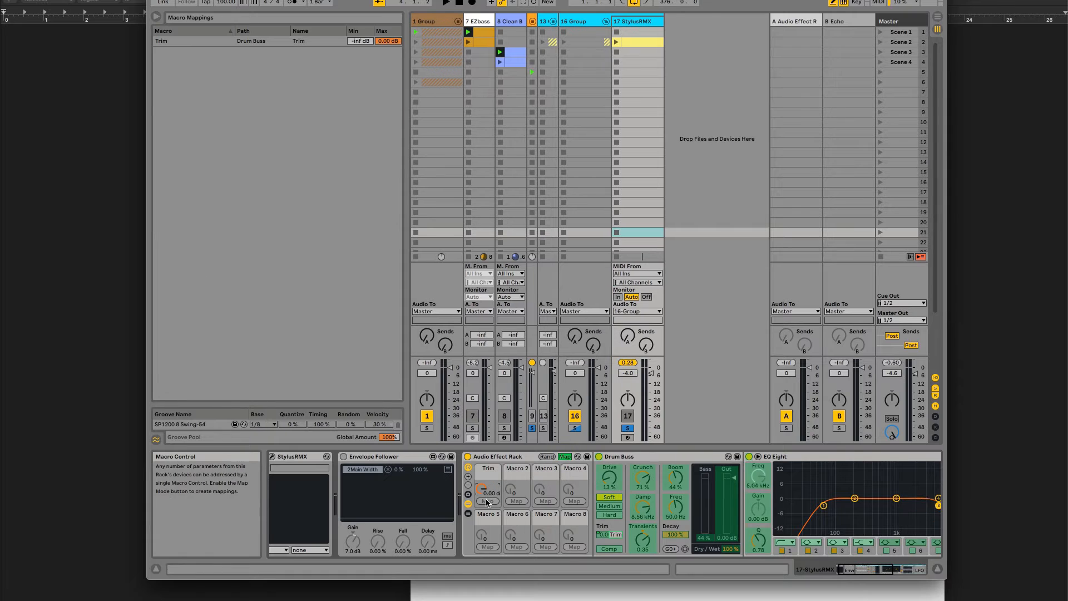
left_click(609, 534)
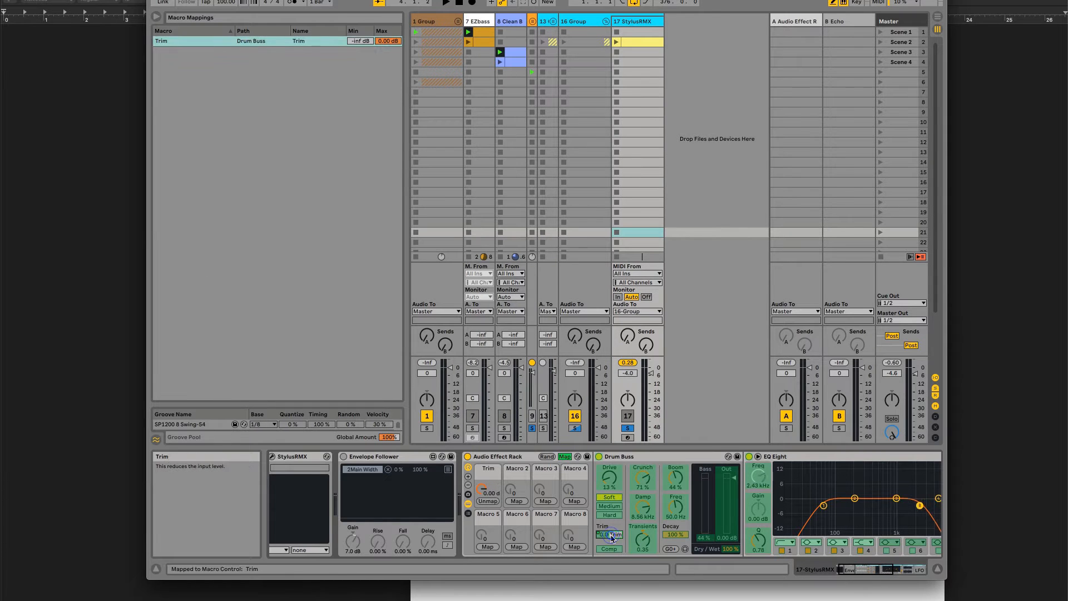
left_click(482, 501)
left_click(564, 458)
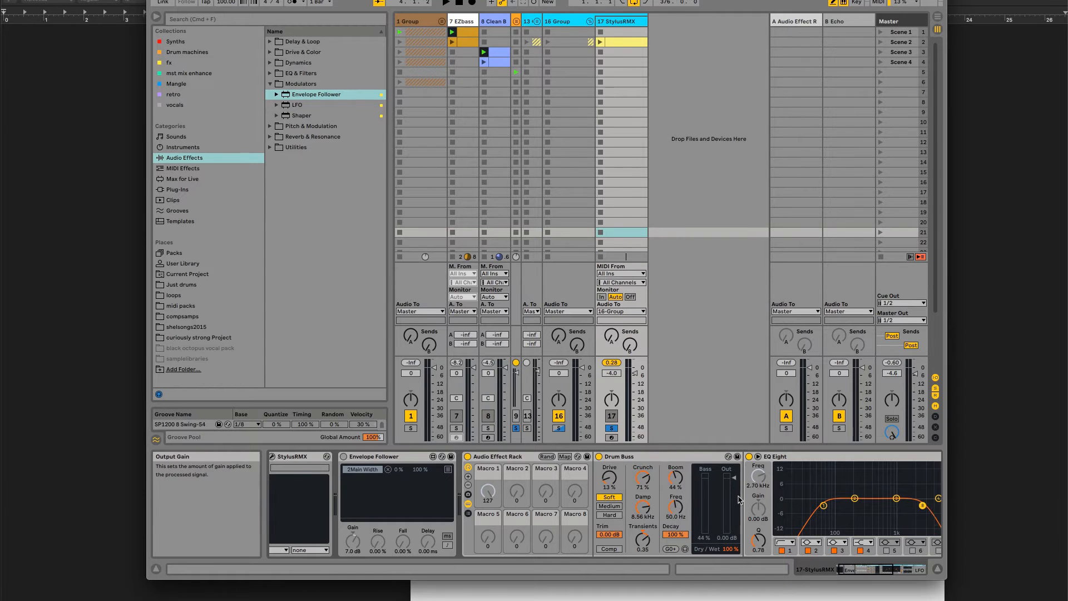
- Move the Audio Effect Rack from the StylusRMX track to the 16 Group track
scroll(741, 501, "right", 5)
scroll(740, 500, "left", 6)
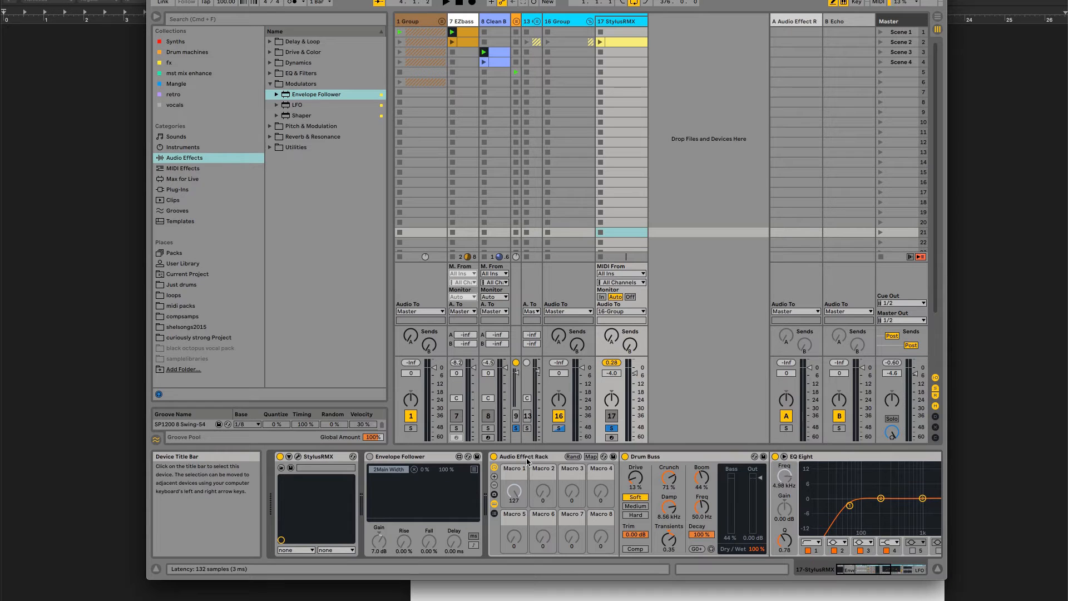
left_click(528, 461, "shift")
left_click(619, 23)
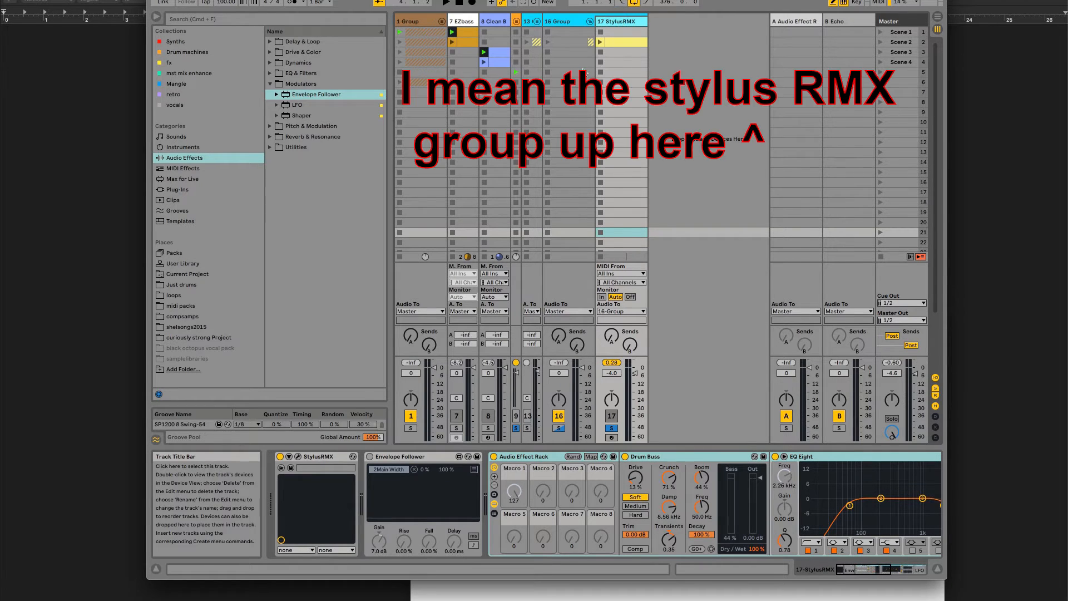
left_click_drag(520, 461, 562, 30)
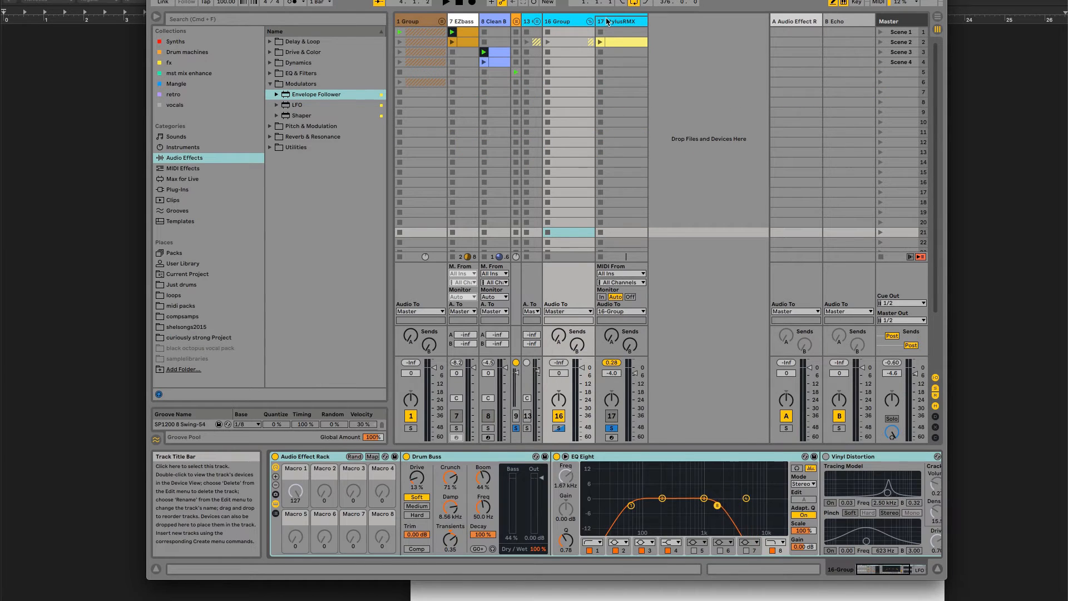
- Delete the Envelope Follower from the StylusRMX track, duplicate the track inside the group and select the original
left_click(611, 22)
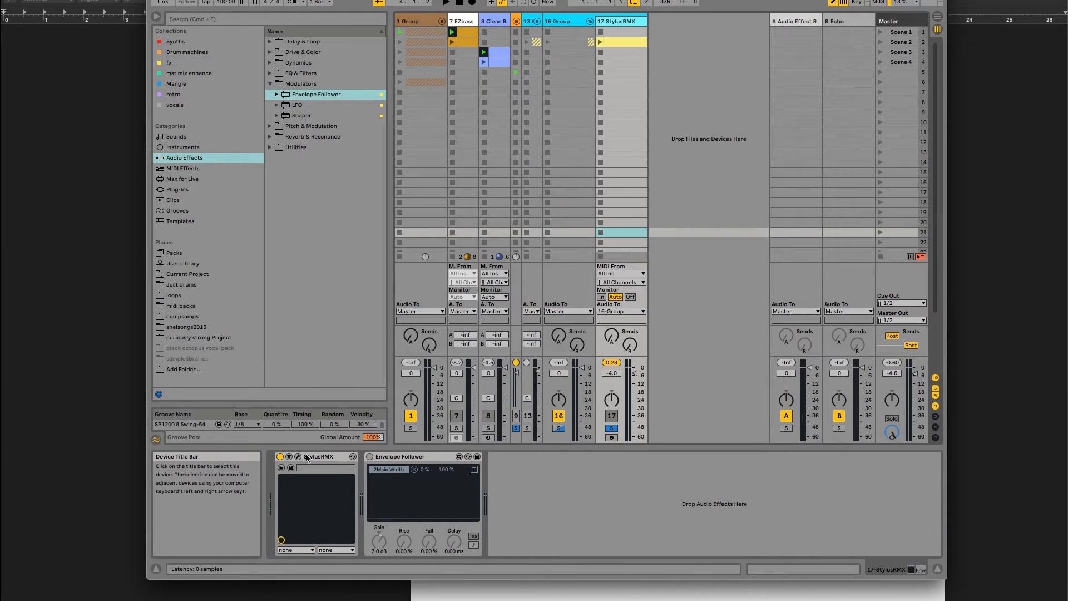
key("Delete")
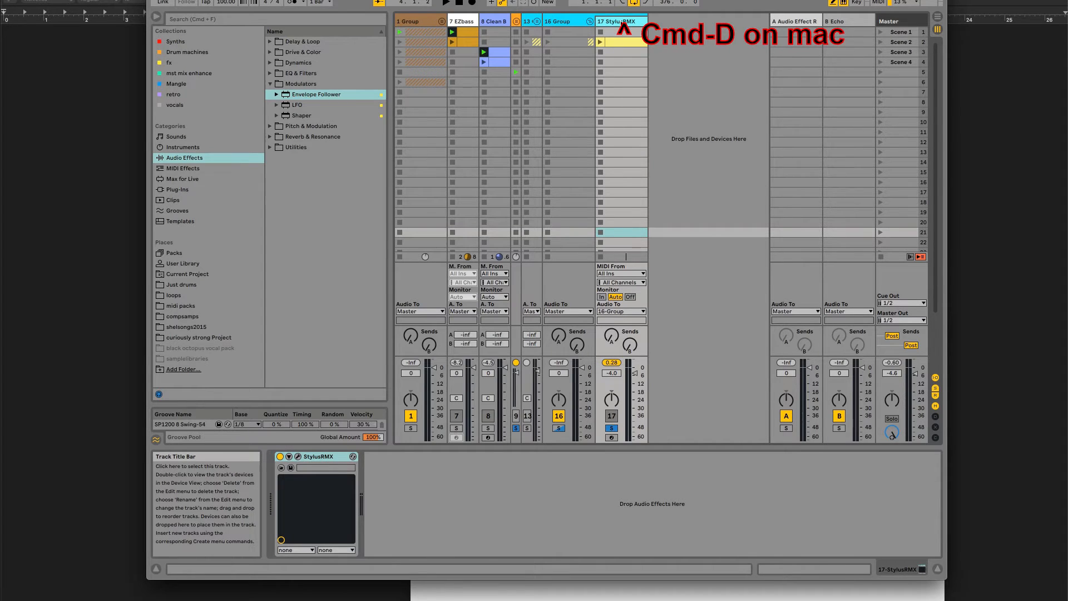
key("super+d")
left_click(622, 22)
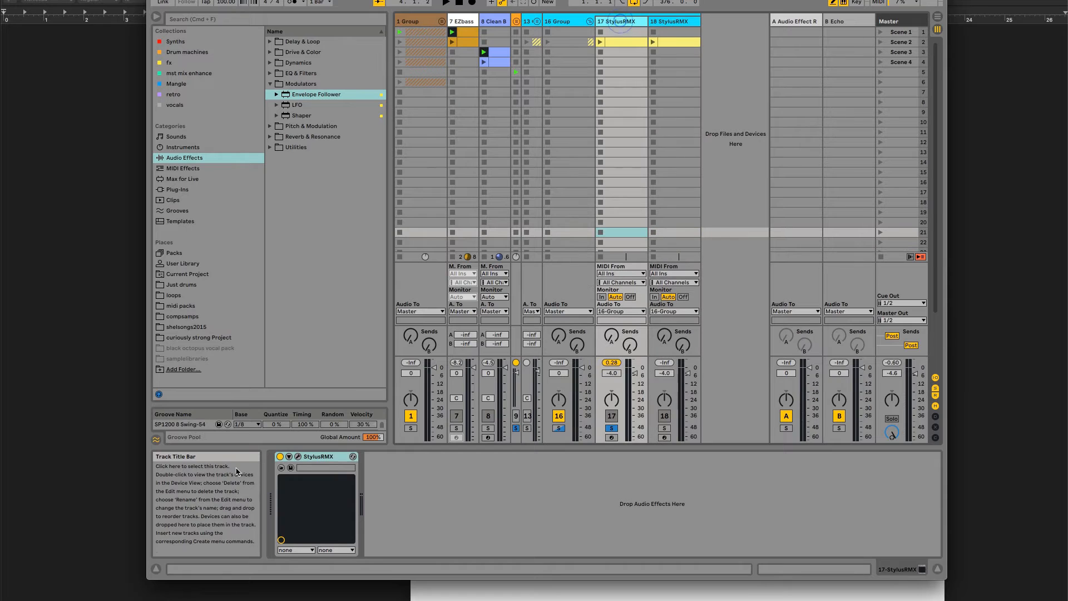
- Open the StylusRMX plug-in on track 17, show its mixer page and solo part 1, 93-Scramble Beat
left_click(298, 457)
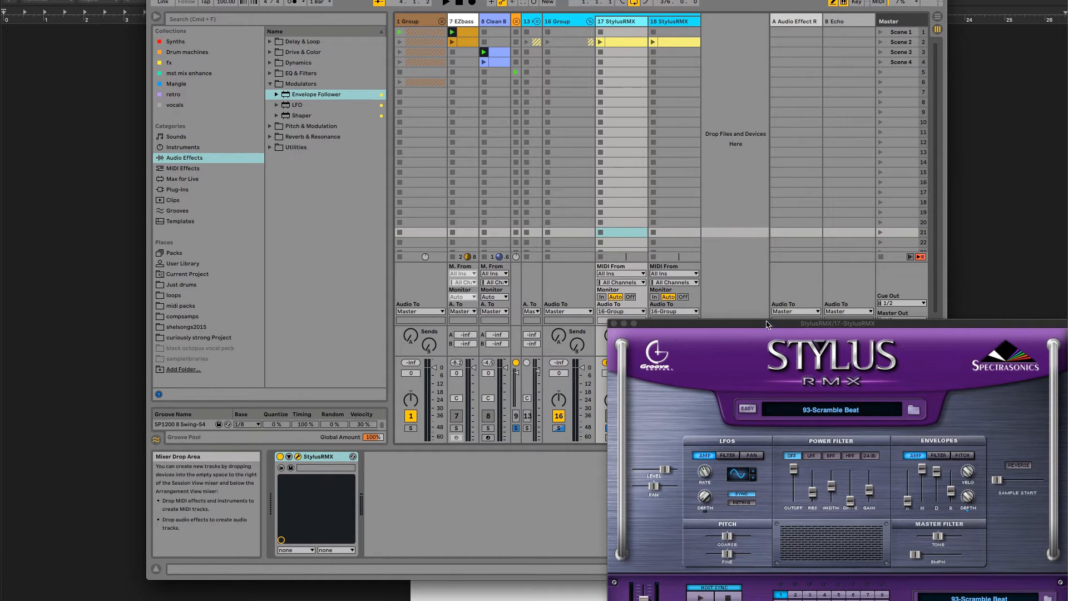
left_click_drag(758, 323, 668, 91)
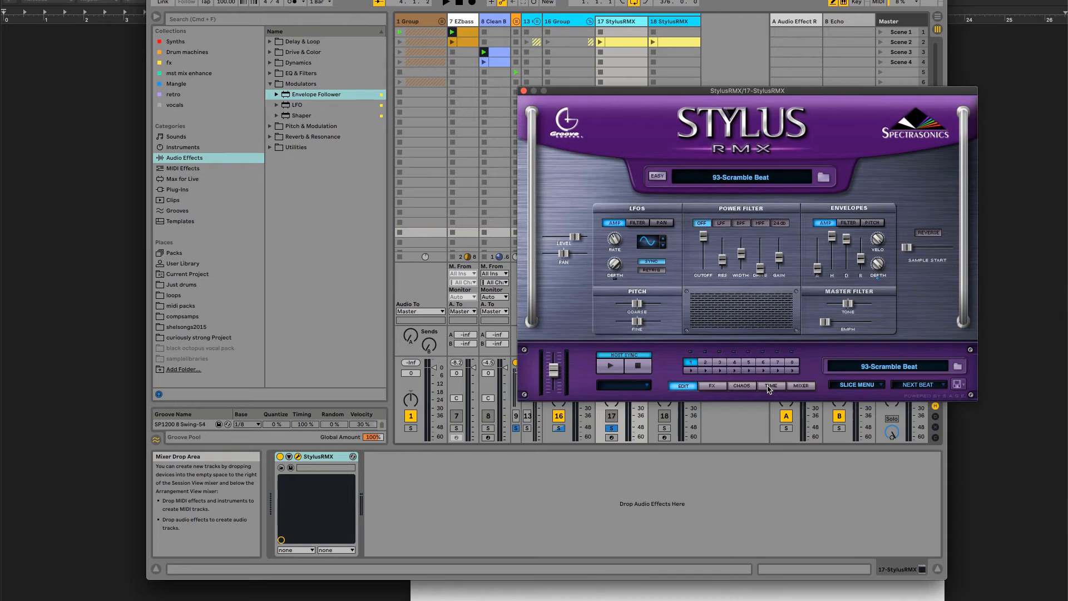
left_click(801, 386)
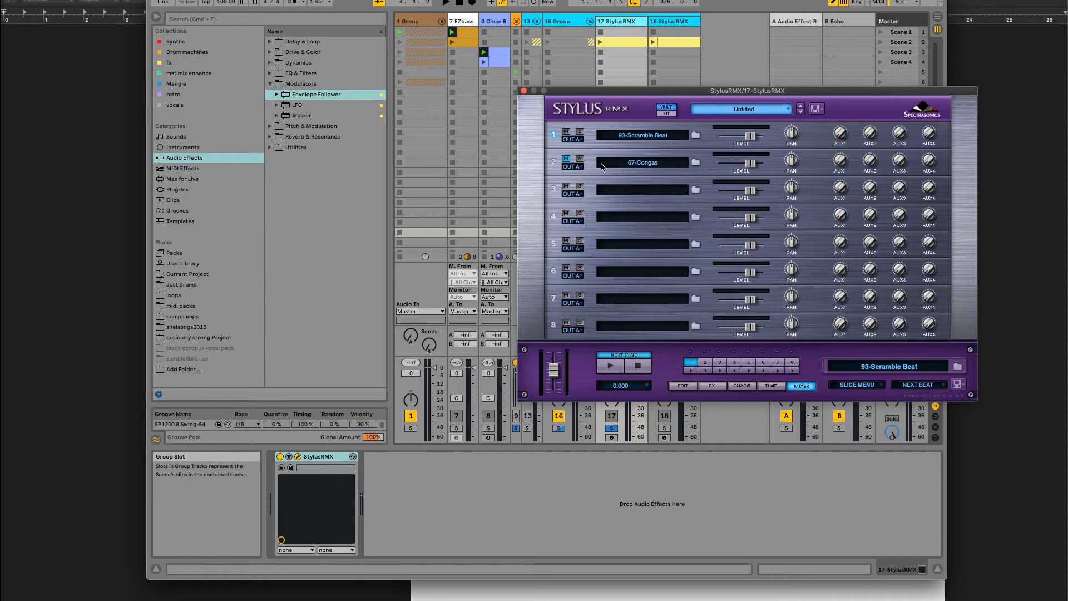
left_click(581, 132)
left_click_drag(613, 91, 817, 168)
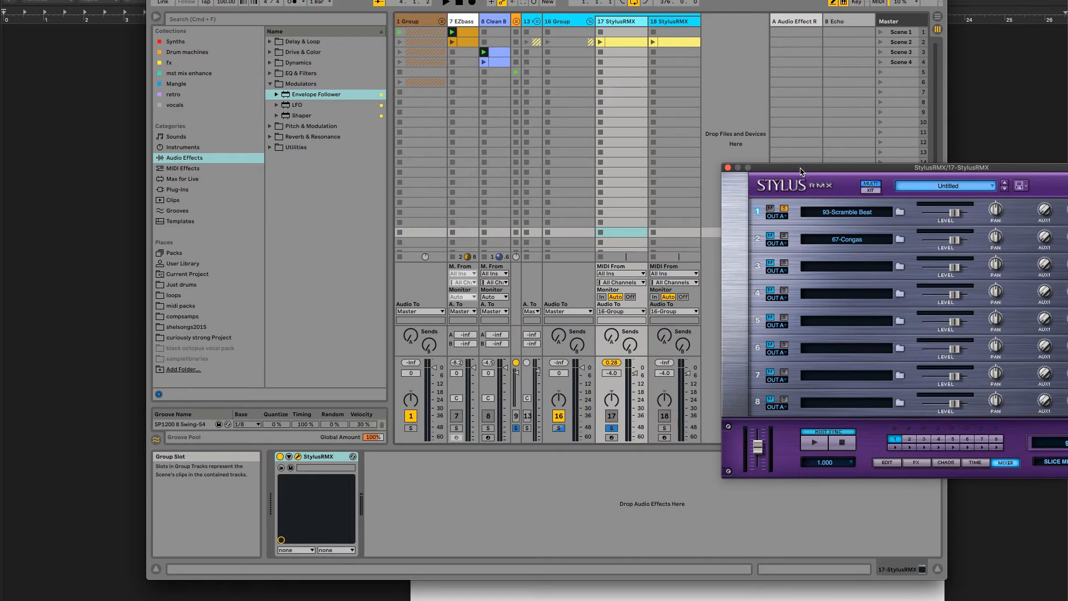
- Play the set, unfold the 9 Group and turn off its solo, leaving the 16 Group's tracks audible
key("space")
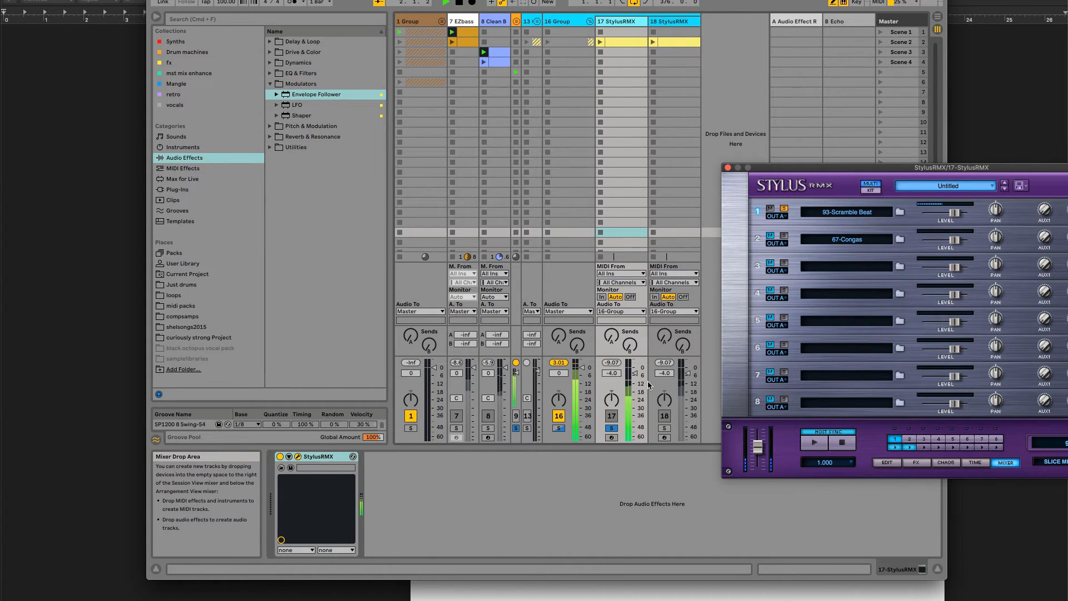
left_click(612, 428)
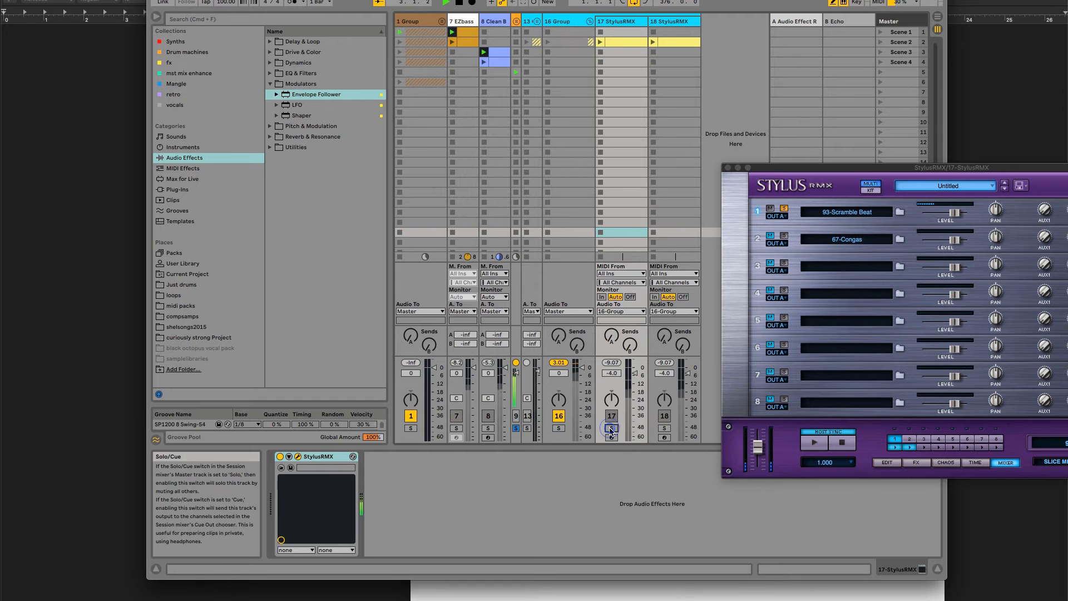
left_click(516, 20)
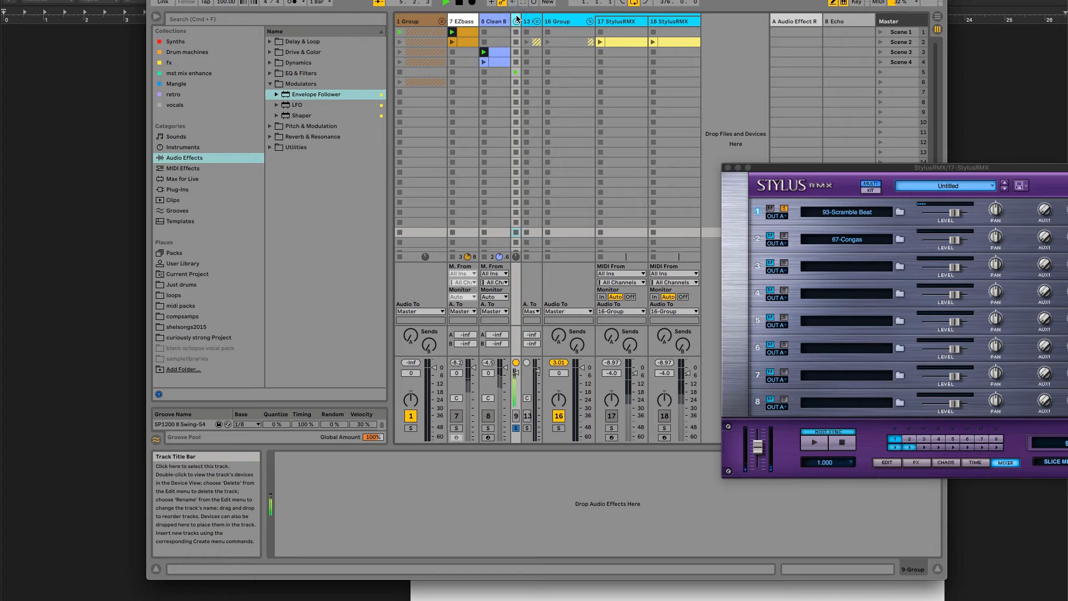
left_click(516, 21)
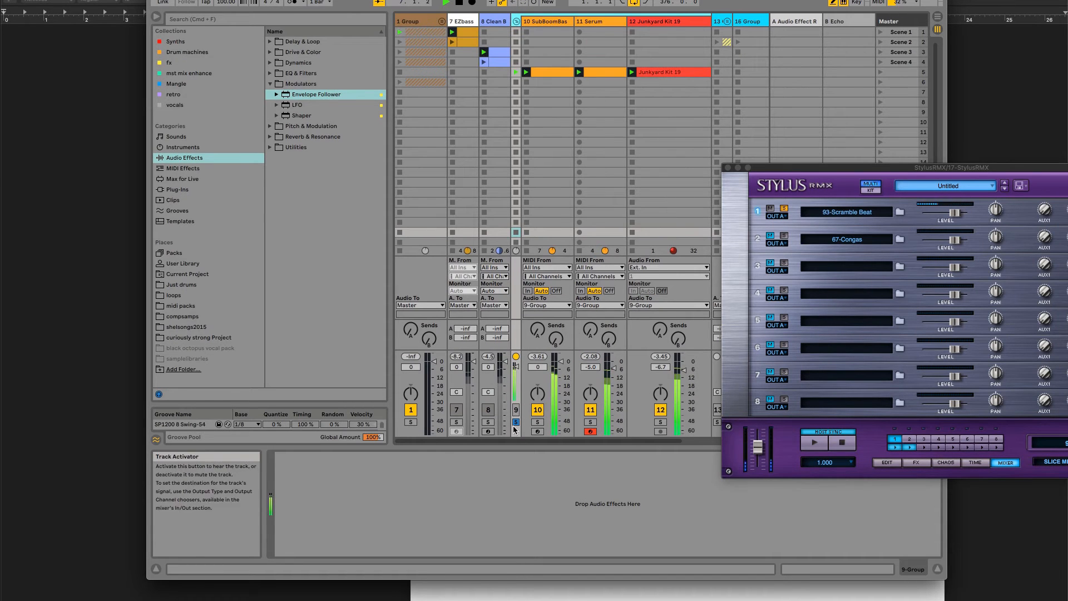
left_click_drag(536, 440, 623, 441)
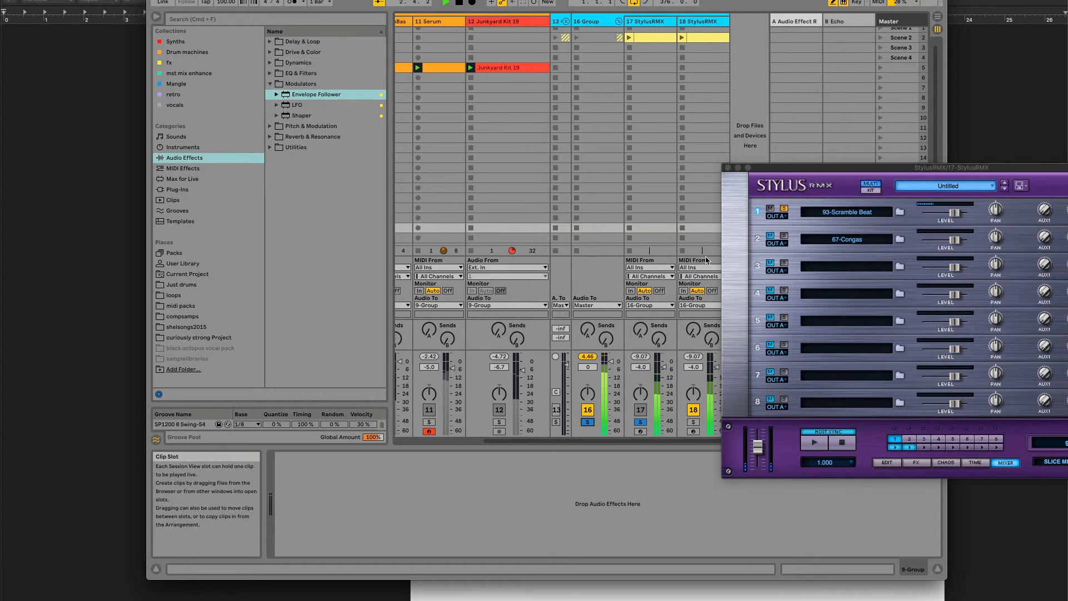
- Open the StylusRMX plug-in on track 18, show its mixer page and solo part 2, 67-Congas
left_click(694, 118)
left_click(696, 21)
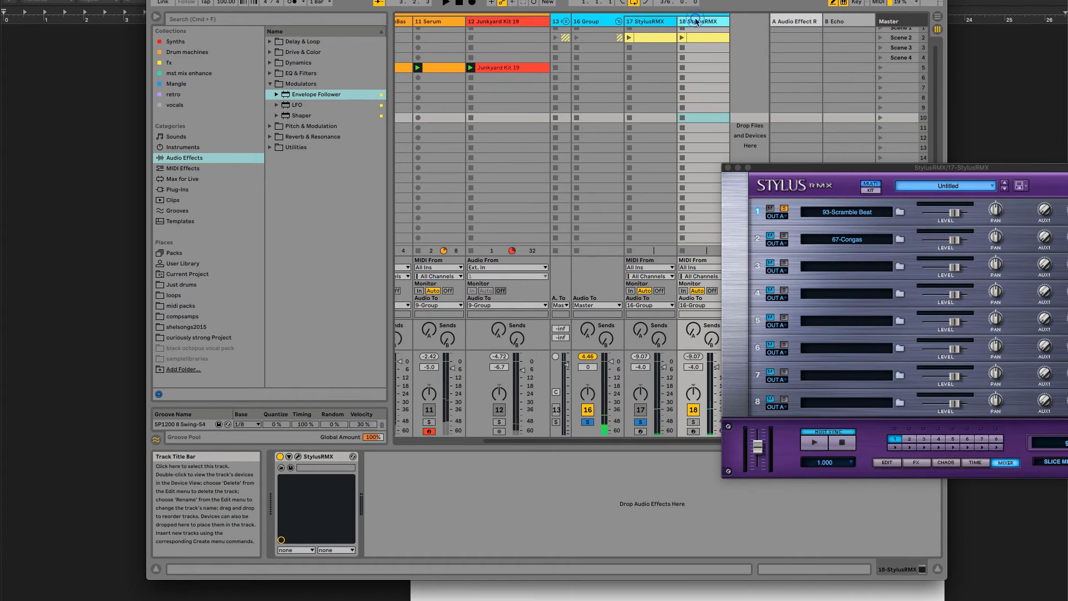
left_click(298, 457)
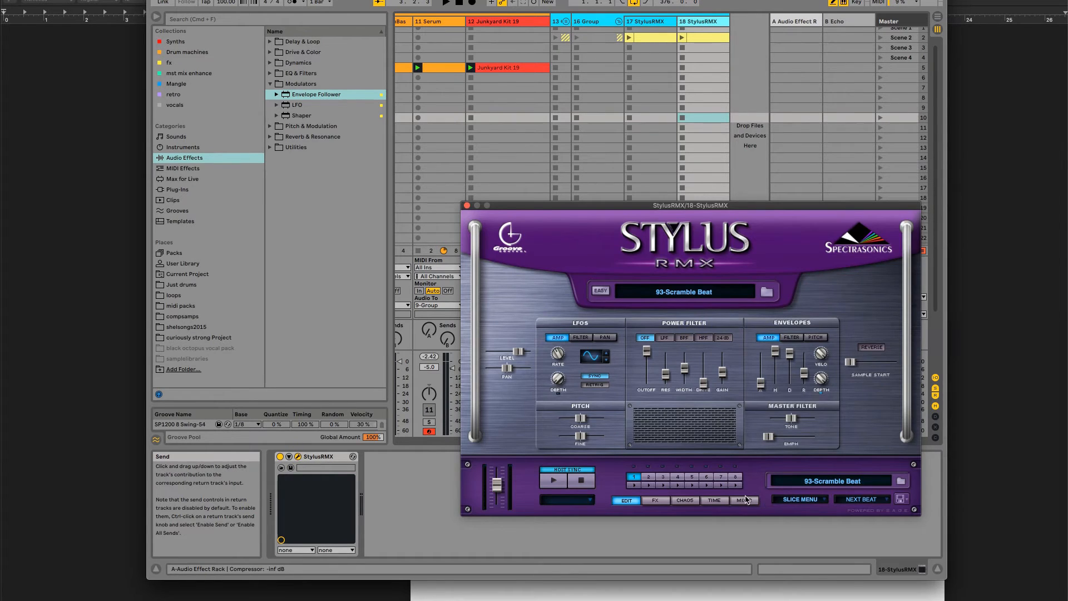
left_click(745, 500)
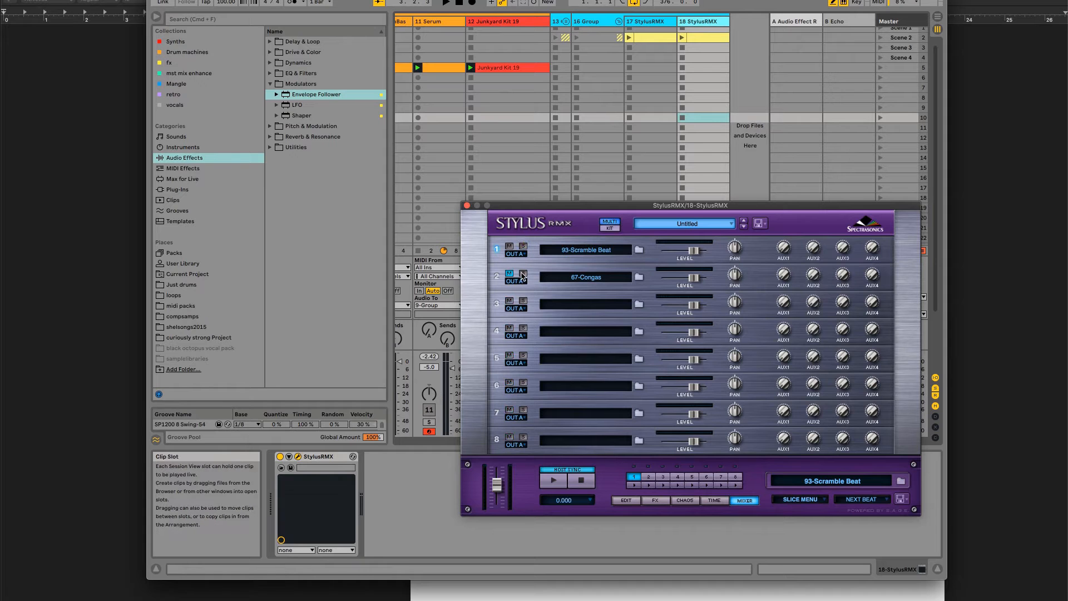
left_click(523, 274)
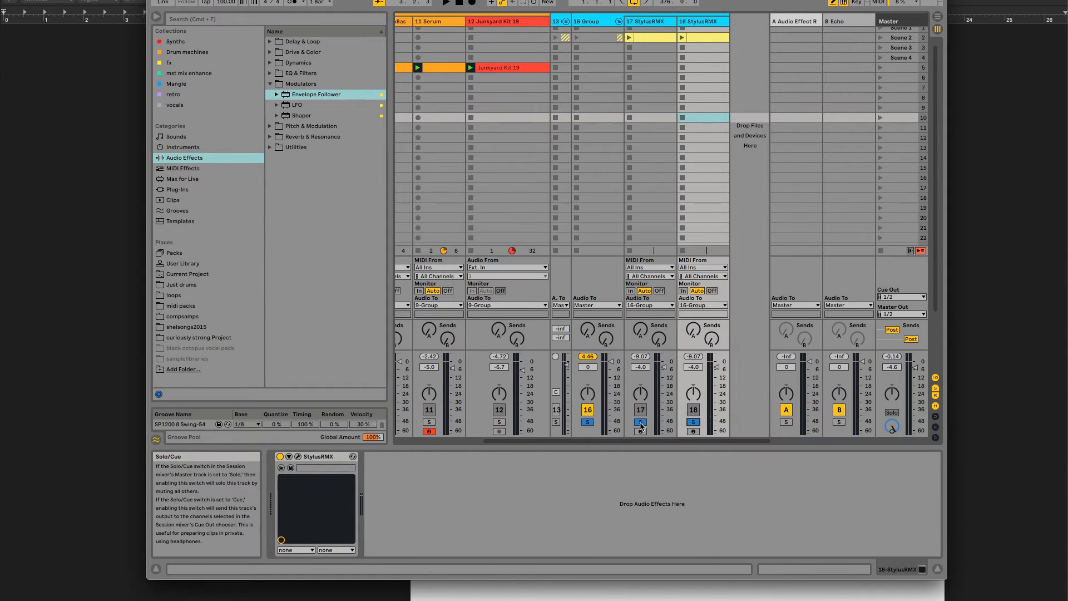
- Unsolo track 17, play back track 18 on its own and stop playback
left_click(640, 422)
key("space")
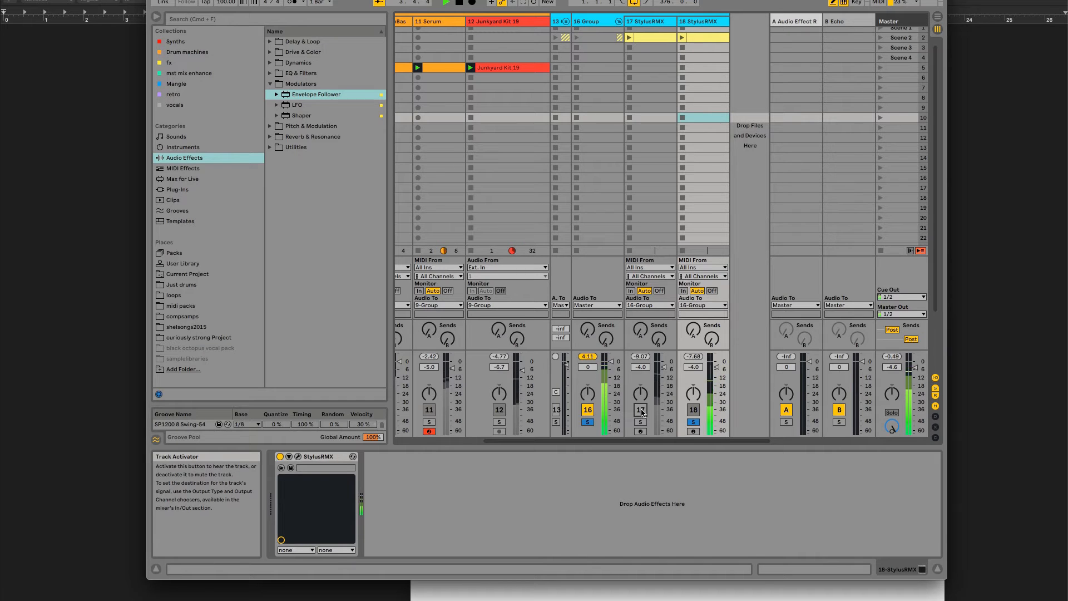
key("space")
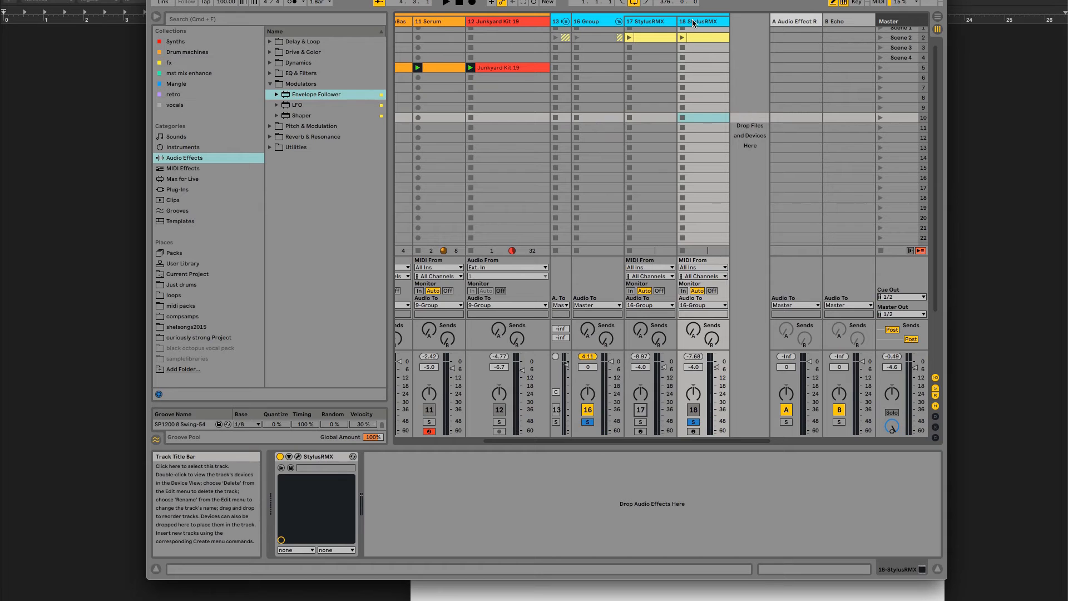
- For the 67-Congas part on track 18, insert Spring Verb in the first StylusRMX effect slot and Tape Slammer in the second
left_click(281, 468)
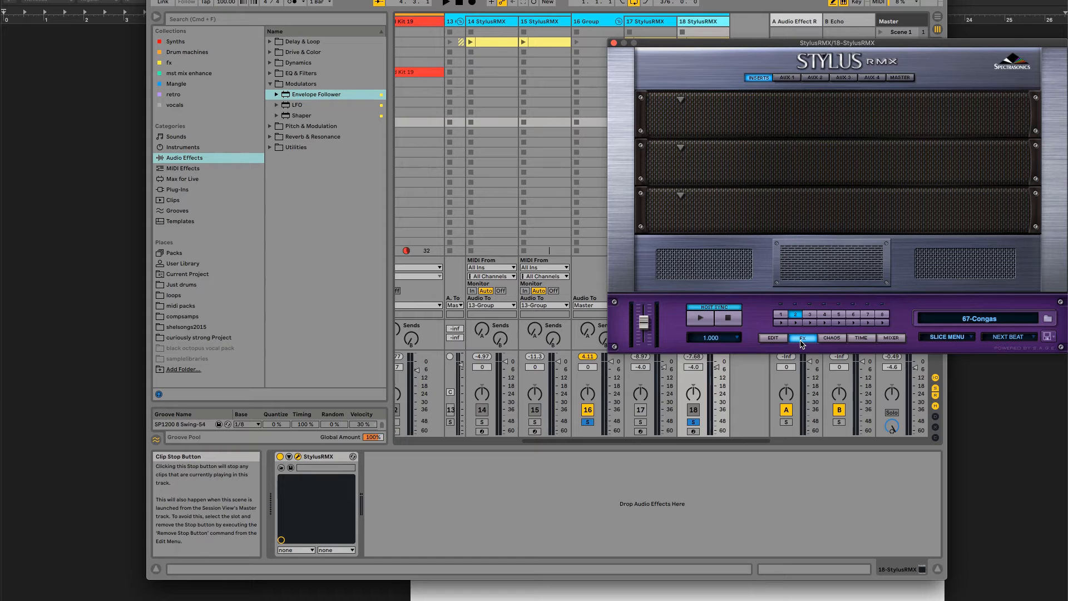
left_click(681, 100)
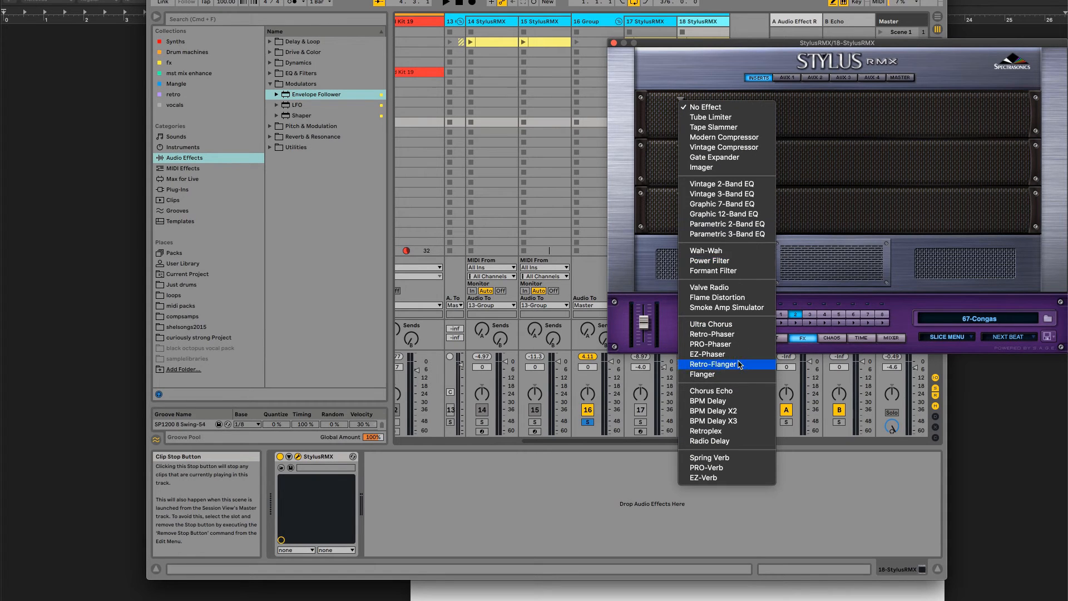
left_click(726, 458)
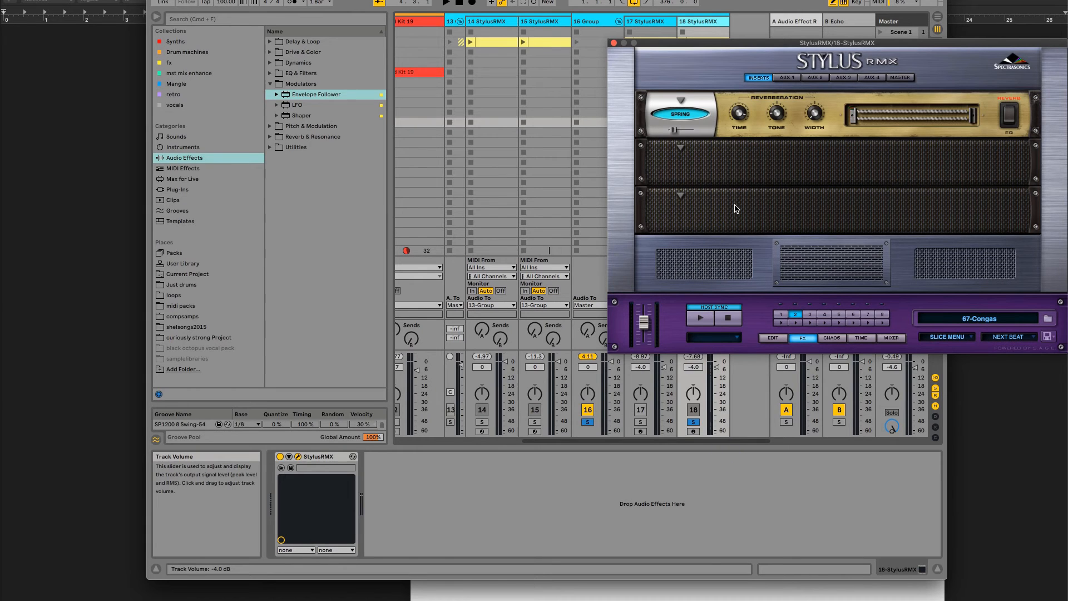
left_click(681, 148)
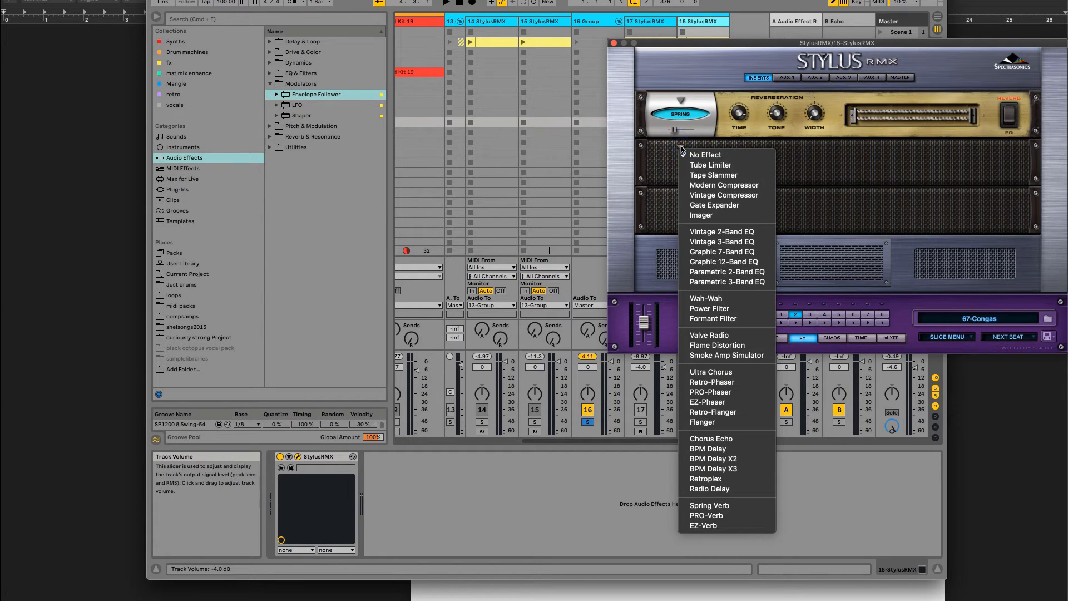
left_click(718, 175)
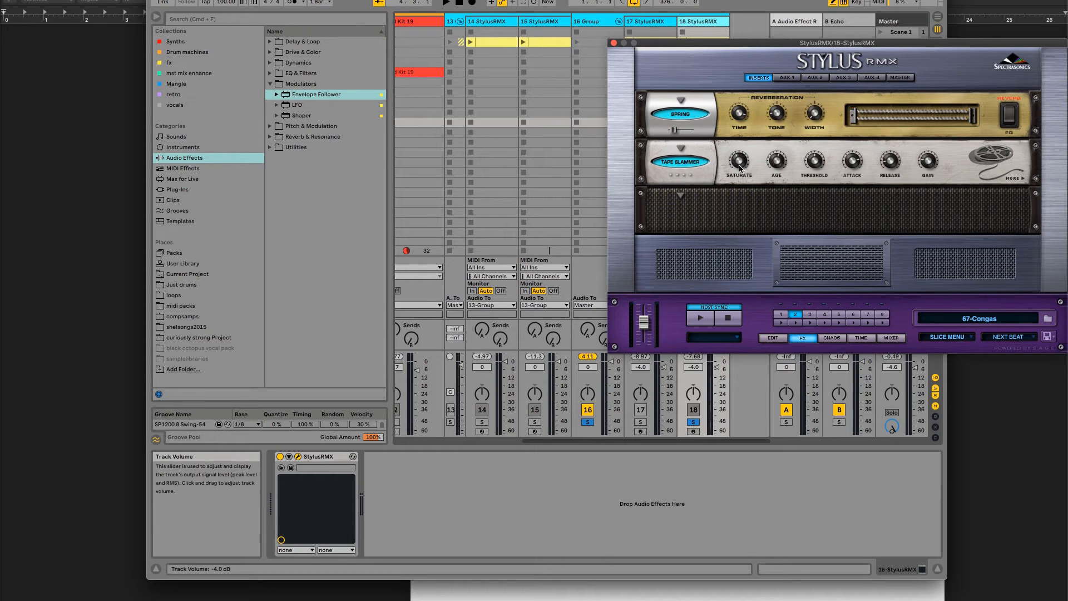
- Adjust Tape Slammer's Saturate, Age and Release plus the spring reverb's Tone and Reverb/EQ switch on the congas part
left_click_drag(740, 167, 737, 67)
left_click_drag(776, 168, 778, 165)
left_click_drag(891, 163, 891, 148)
left_click_drag(774, 115, 782, 50)
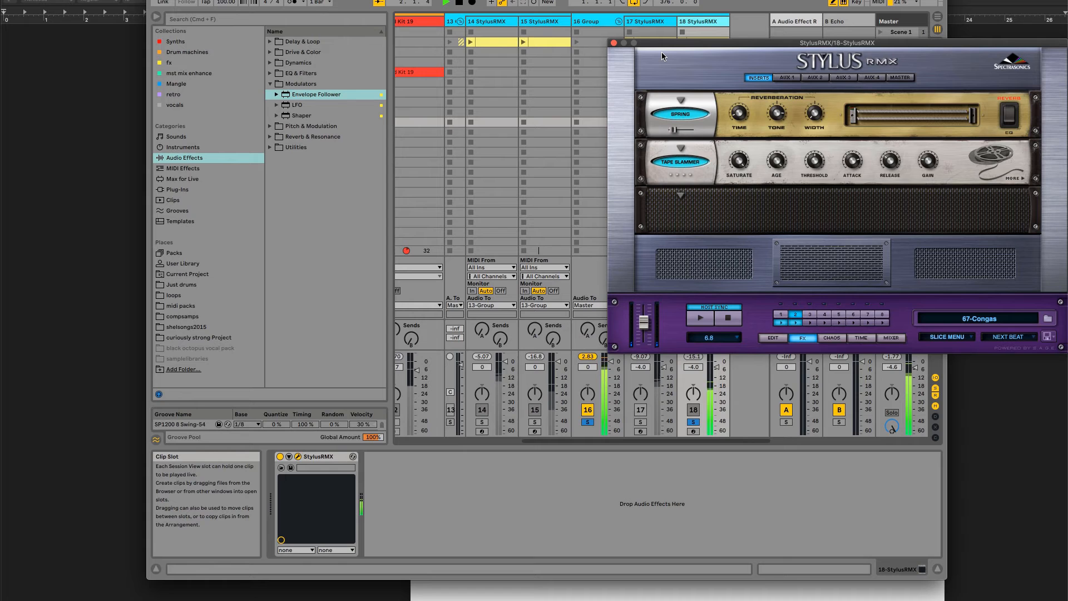
left_click(1011, 119)
- Enable host automation through the MIDI Learn options of track 18's StylusRMX
left_click(1053, 340)
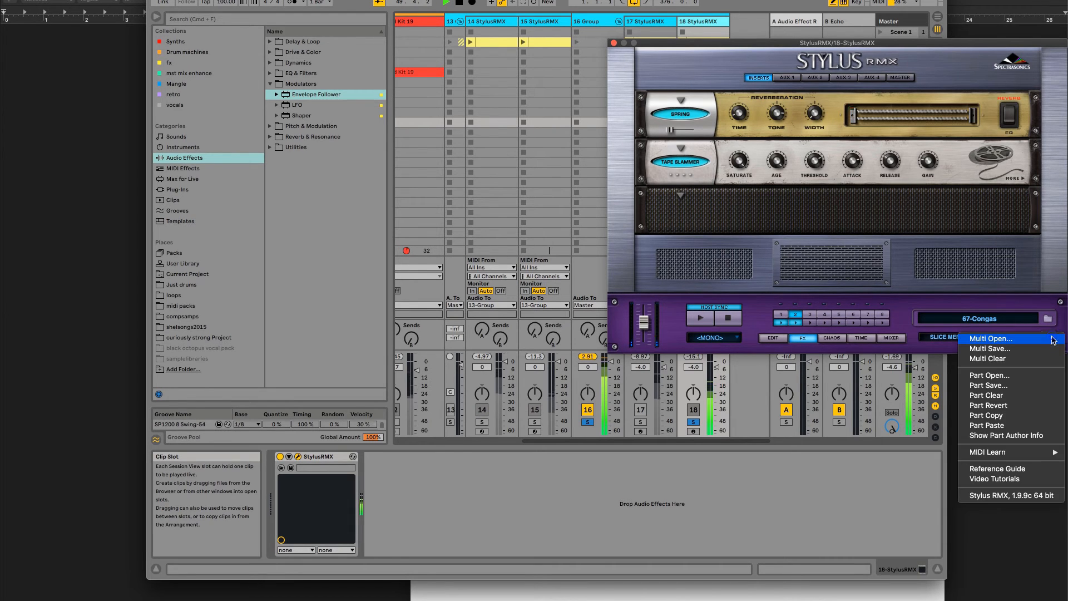
mouse_move(1019, 457)
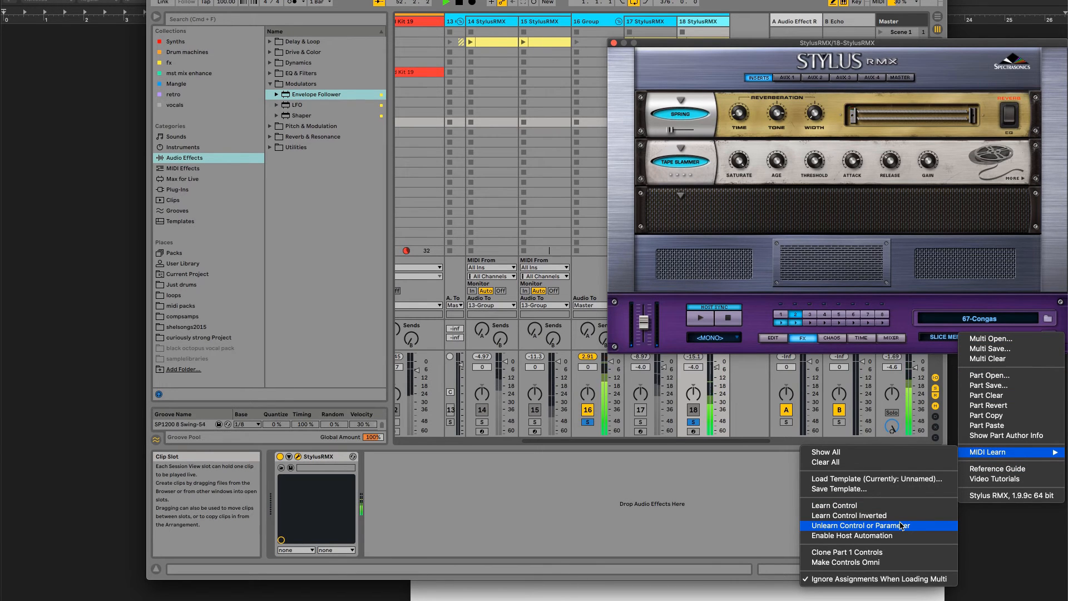
left_click(877, 536)
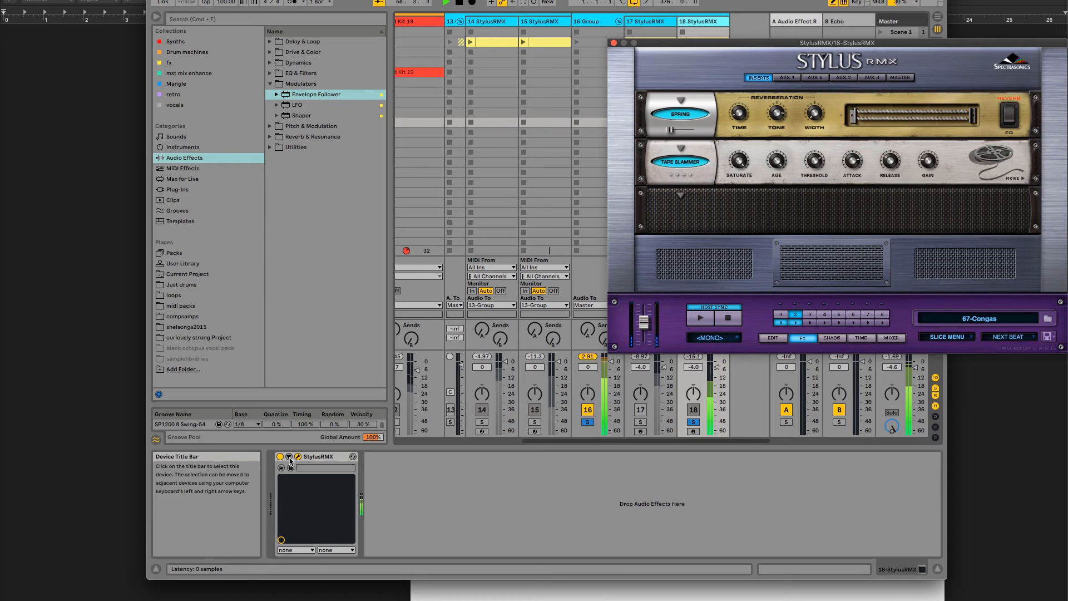
- Unfold track 18's StylusRMX device and configure it to expose the spring reverb's Width parameter
left_click(319, 458)
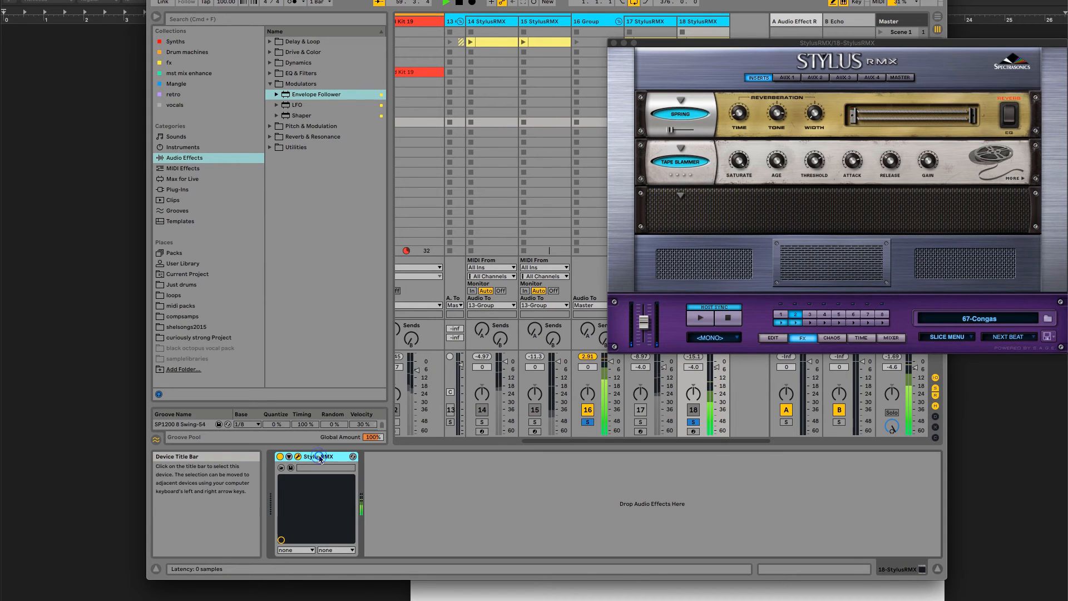
left_click(287, 457)
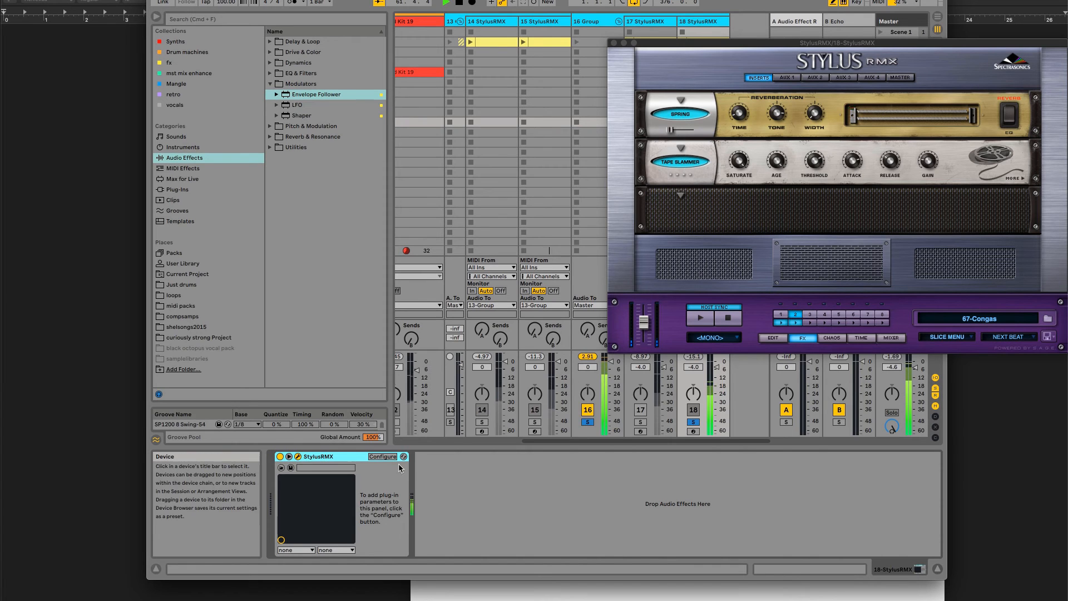
left_click(382, 457)
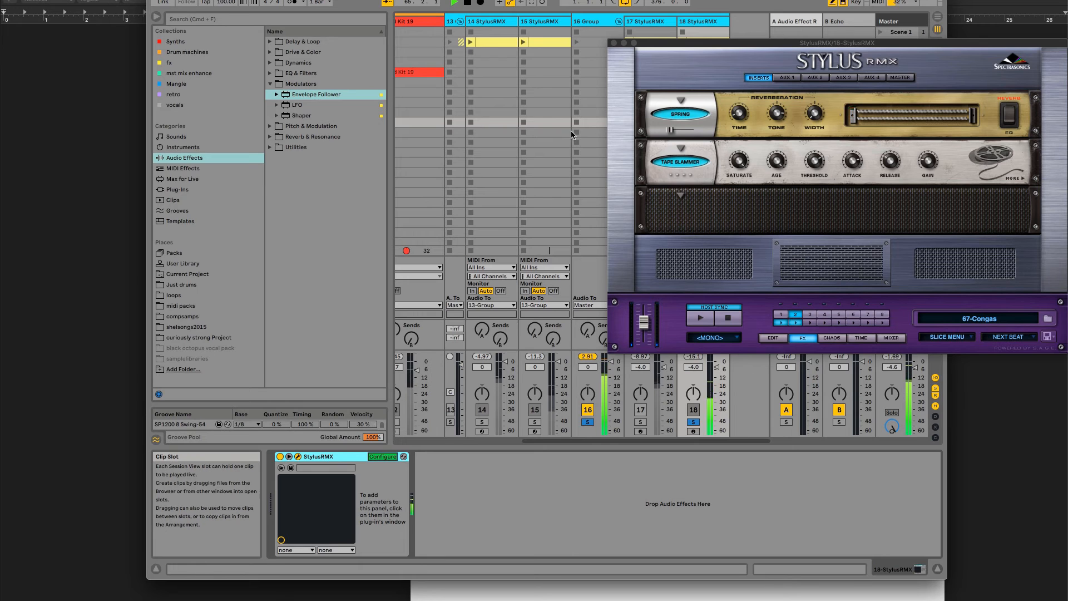
left_click(813, 117)
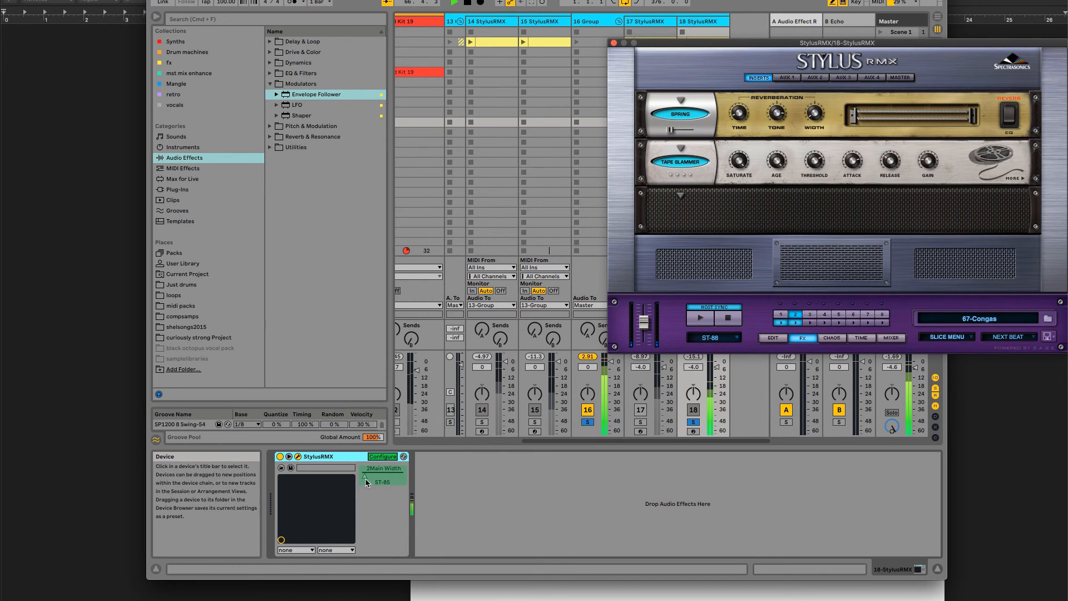
left_click(381, 458)
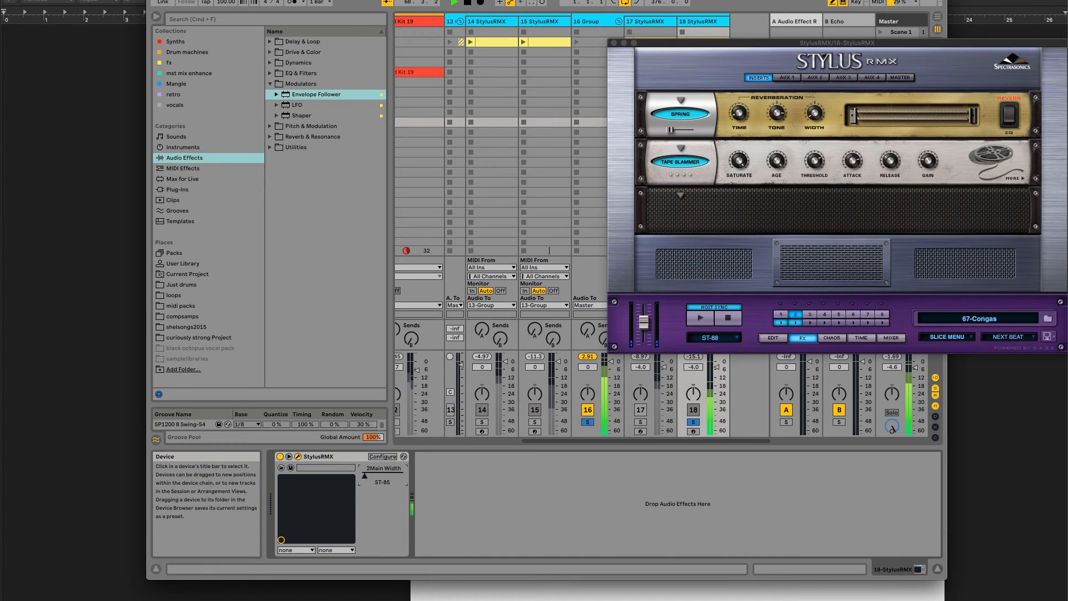
- Move the exposed 2Main Width slider back and forth to test its control of the reverb width
mouse_move(371, 477)
left_mouse_down()
mouse_move(401, 477)
mouse_move(362, 477)
left_mouse_up()
mouse_move(362, 477)
left_mouse_down()
mouse_move(375, 476)
mouse_move(362, 477)
left_mouse_up()
left_click_drag(372, 481, 370, 480)
- Select track 17 and add an Envelope Follower after its StylusRMX device
left_click(652, 21)
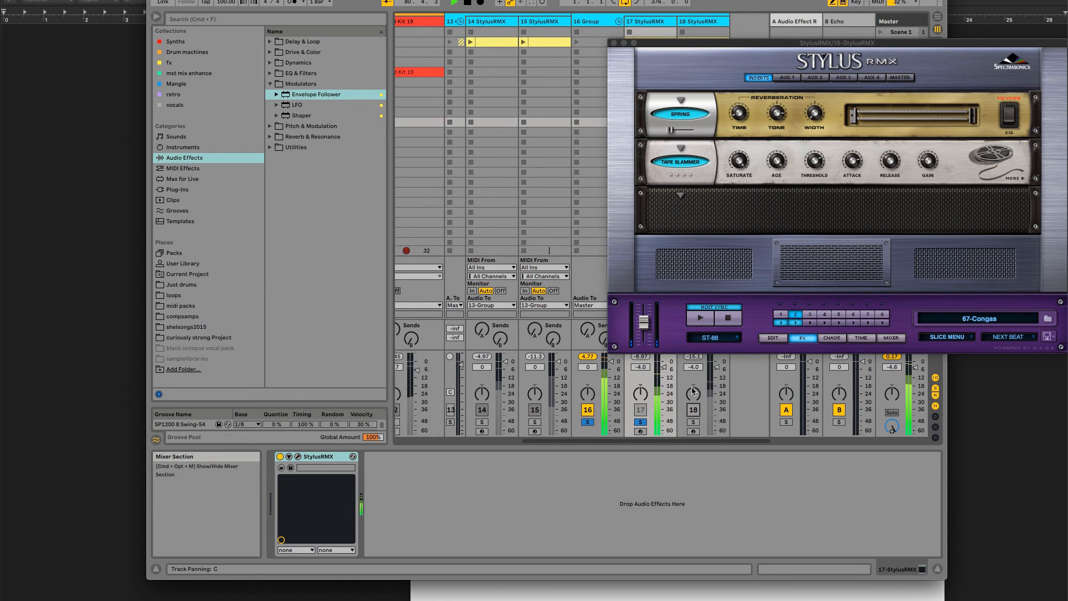
left_click(328, 456)
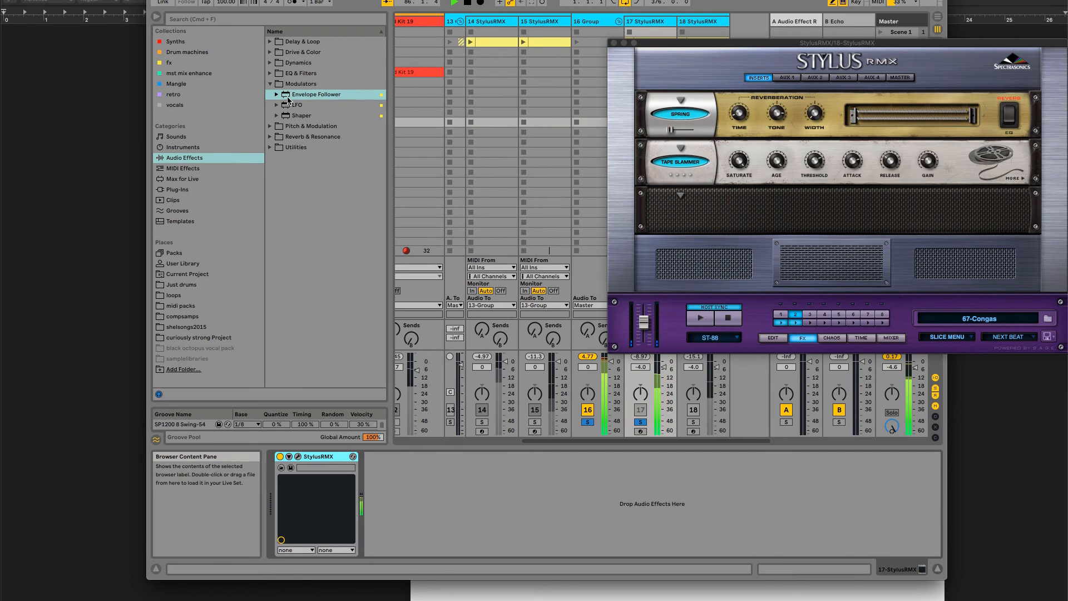
left_click_drag(282, 99, 409, 455)
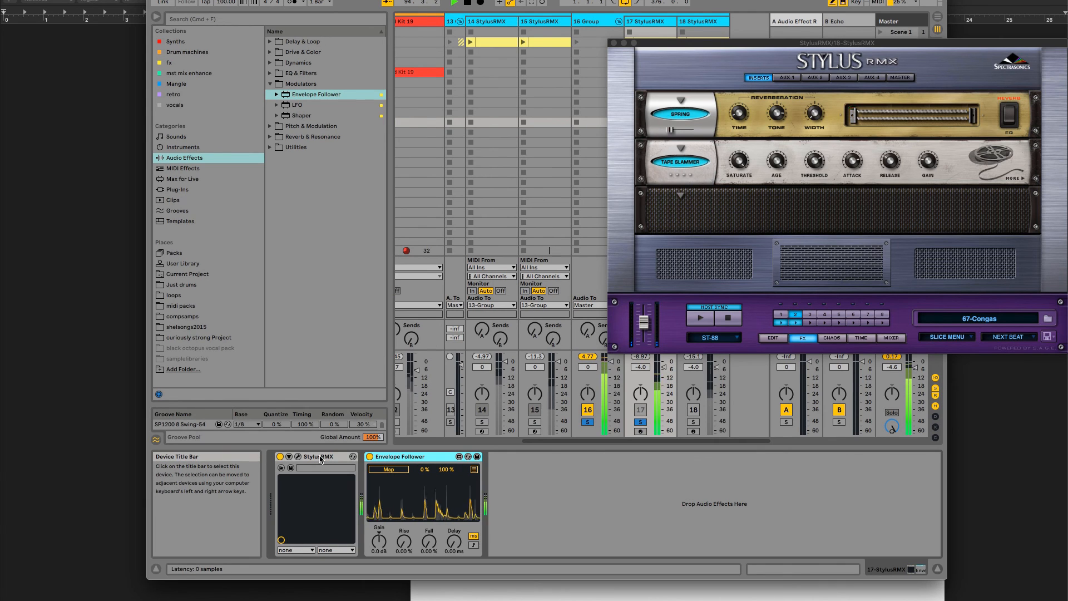
- Map track 17's Envelope Follower to track 18's 2Main Width parameter, check the mapping and toggle the follower's device activator
left_click(388, 471)
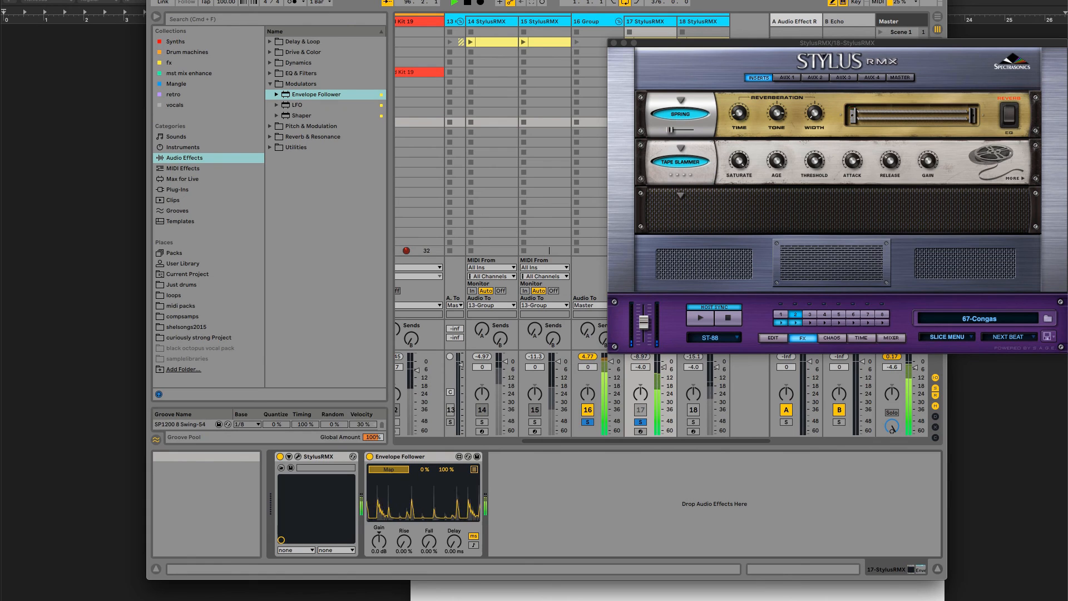
left_click(700, 22)
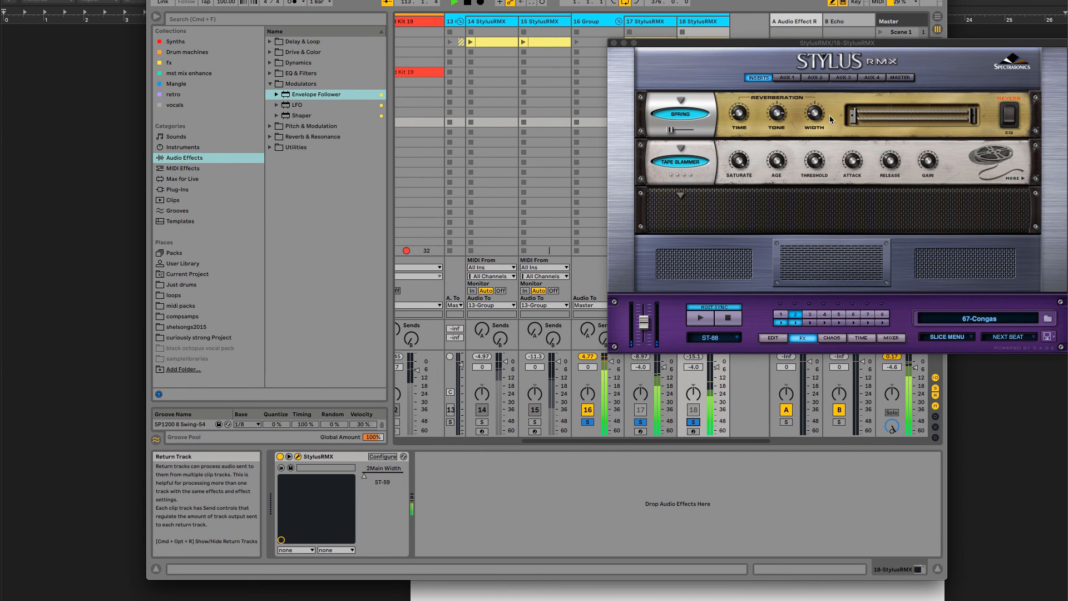
scroll(817, 114, "down", 5)
scroll(817, 114, "up", 3)
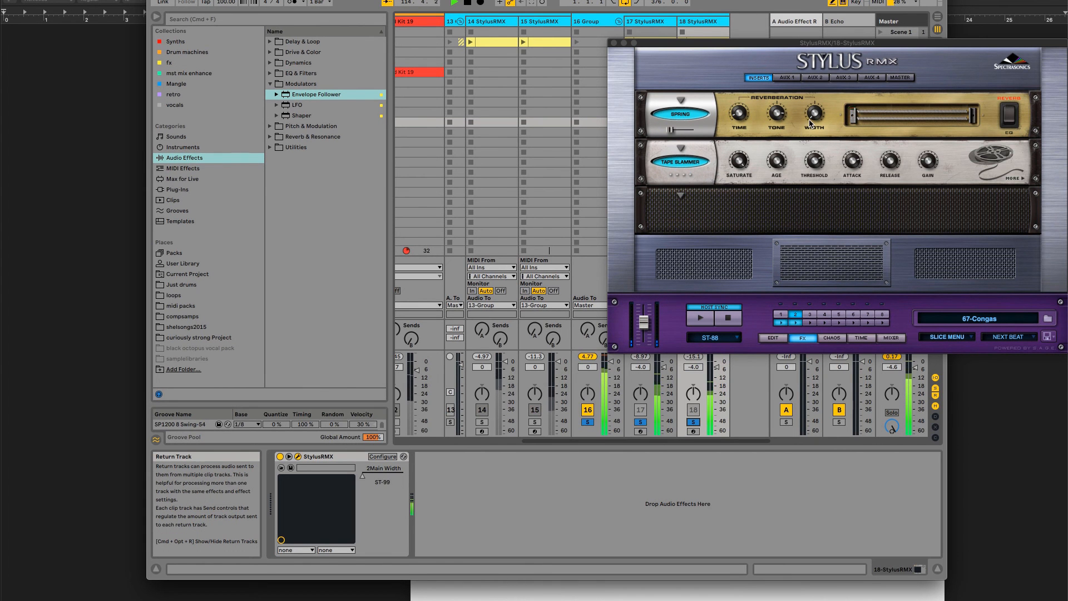
left_click(647, 21)
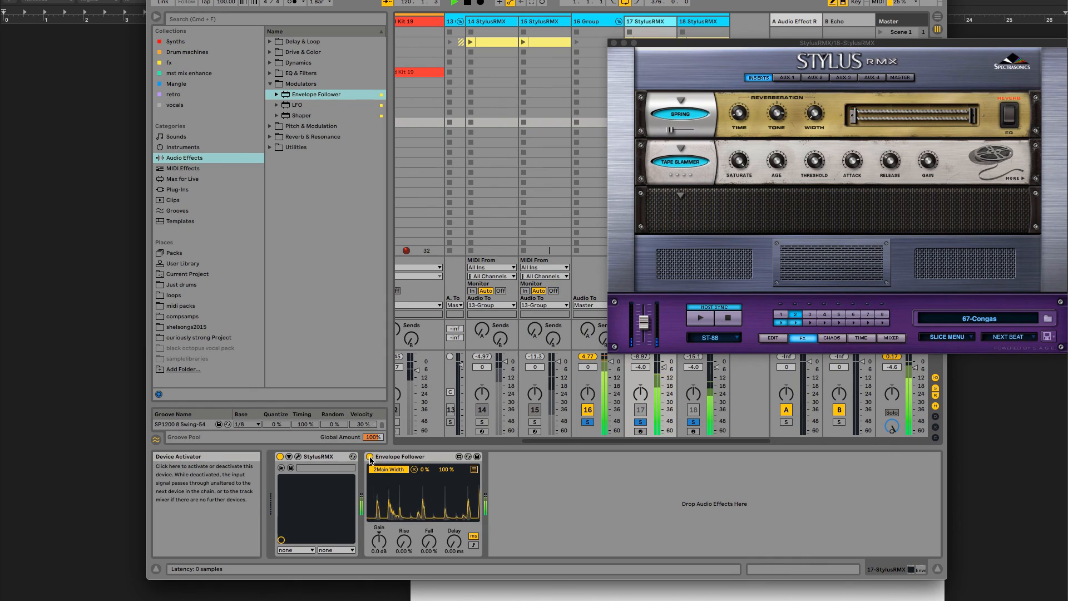
left_click(370, 460)
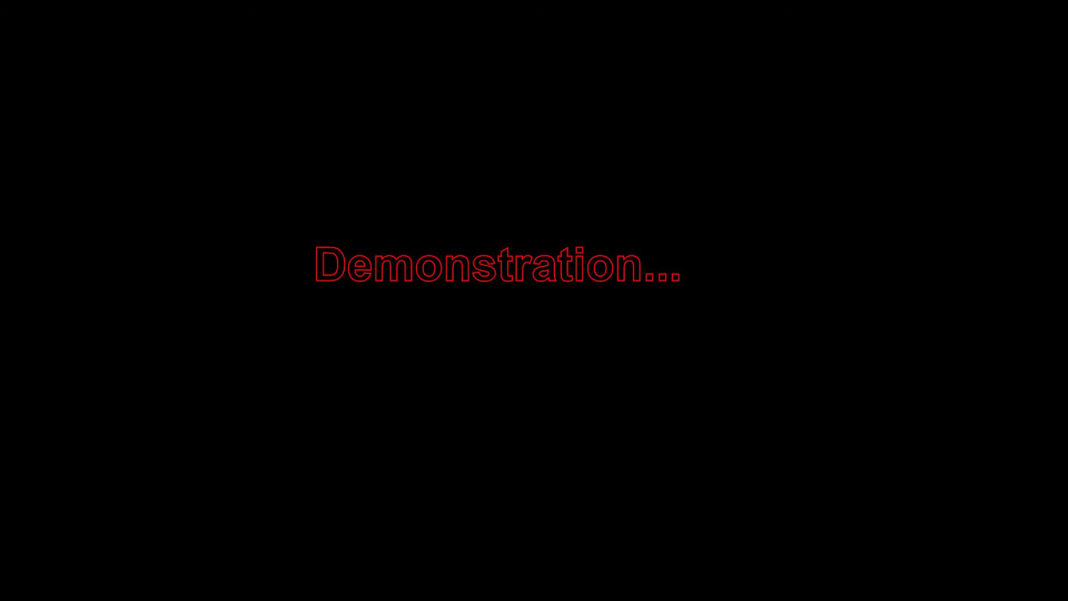